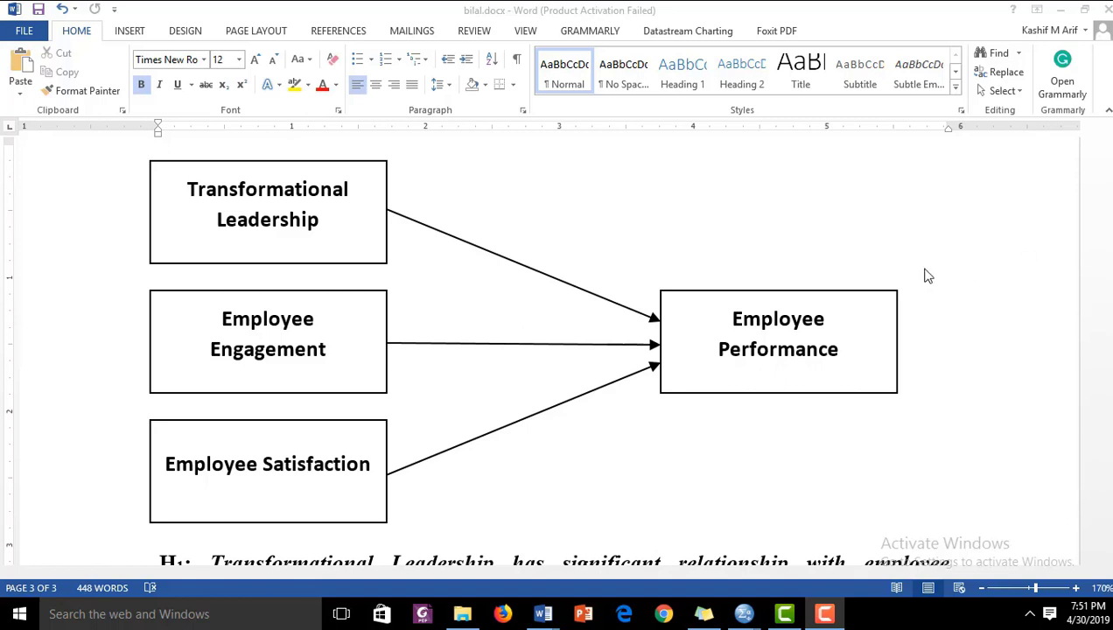
# Review the research model diagram and hypotheses H1 to H3 on employee performance beneath it
pyautogui.click(853, 350)
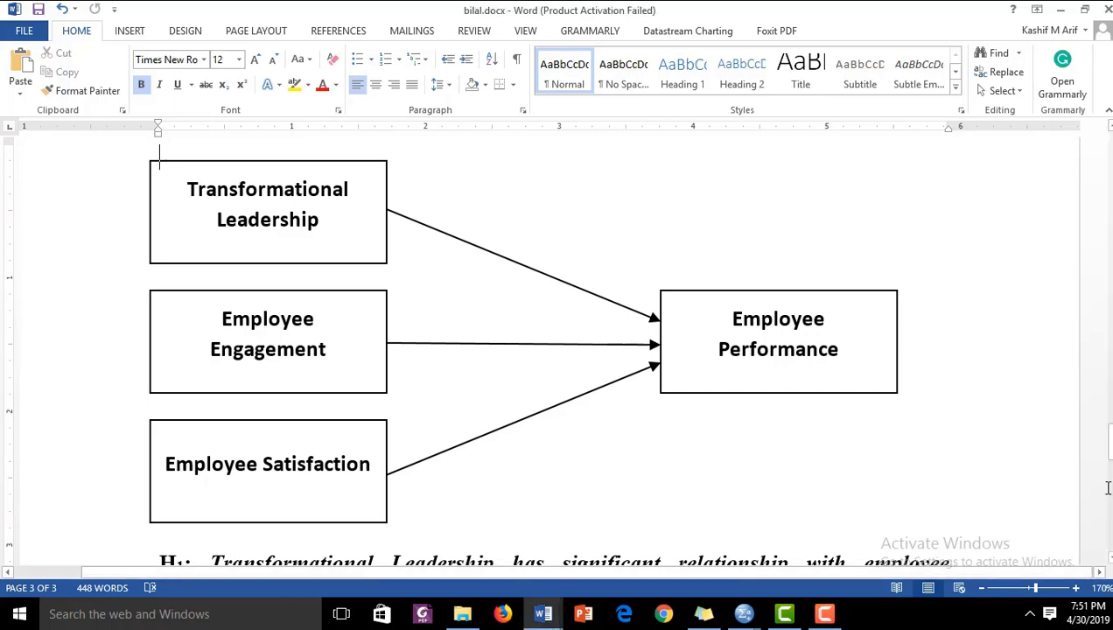
pyautogui.scroll(-1, 473, 349)
pyautogui.scroll(-2, 473, 349)
pyautogui.scroll(-1, 473, 349)
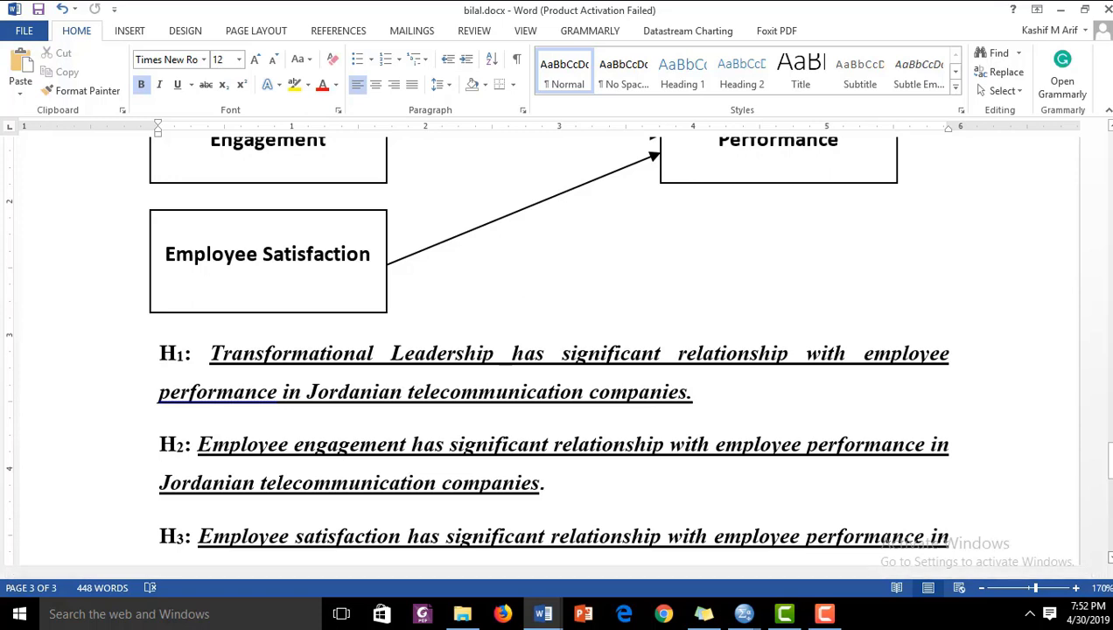
pyautogui.scroll(-1, 559, 349)
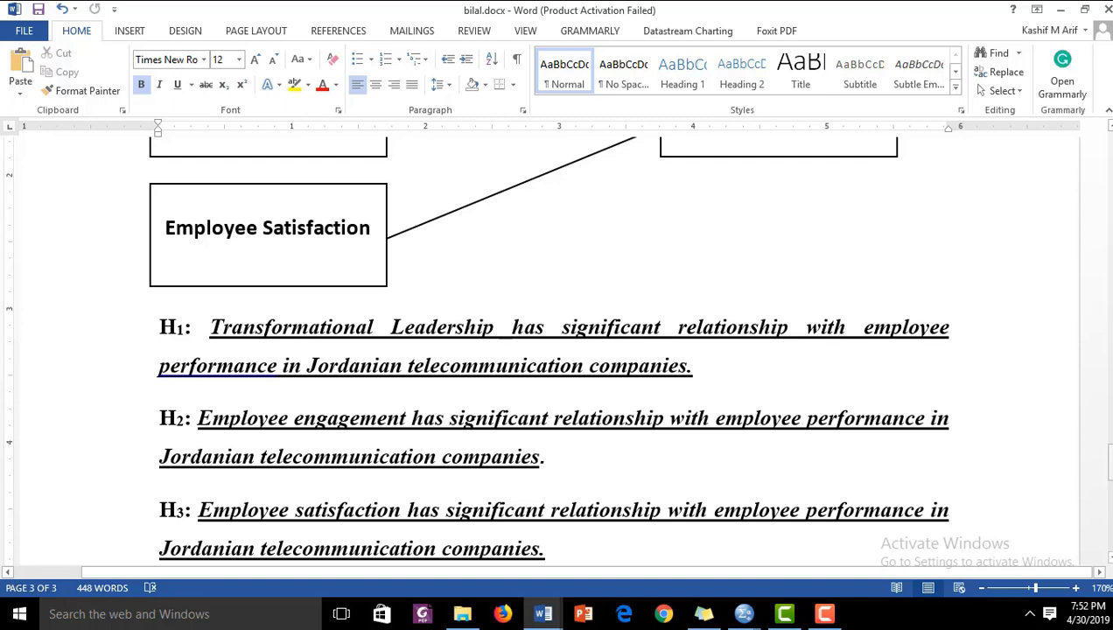
pyautogui.moveTo(1110, 461); pyautogui.dragTo(1109, 438)
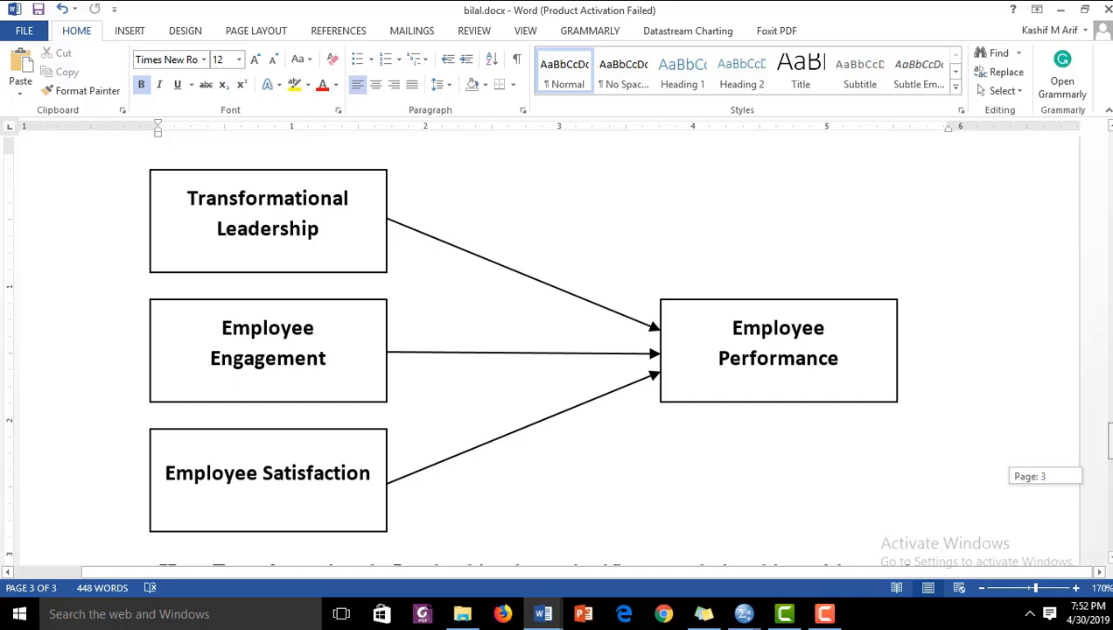
# Read Part A of the questionnaire, covering gender, age and experience, through to the Part B agreement scale
pyautogui.moveTo(1109, 439); pyautogui.dragTo(1109, 169)
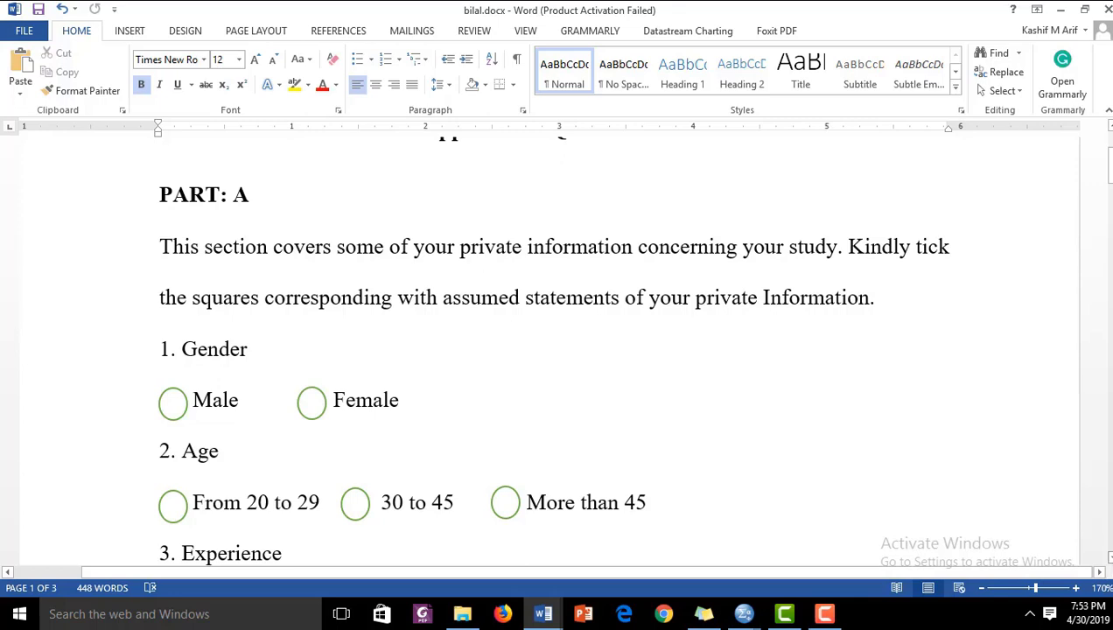
pyautogui.scroll(-1, 551, 350)
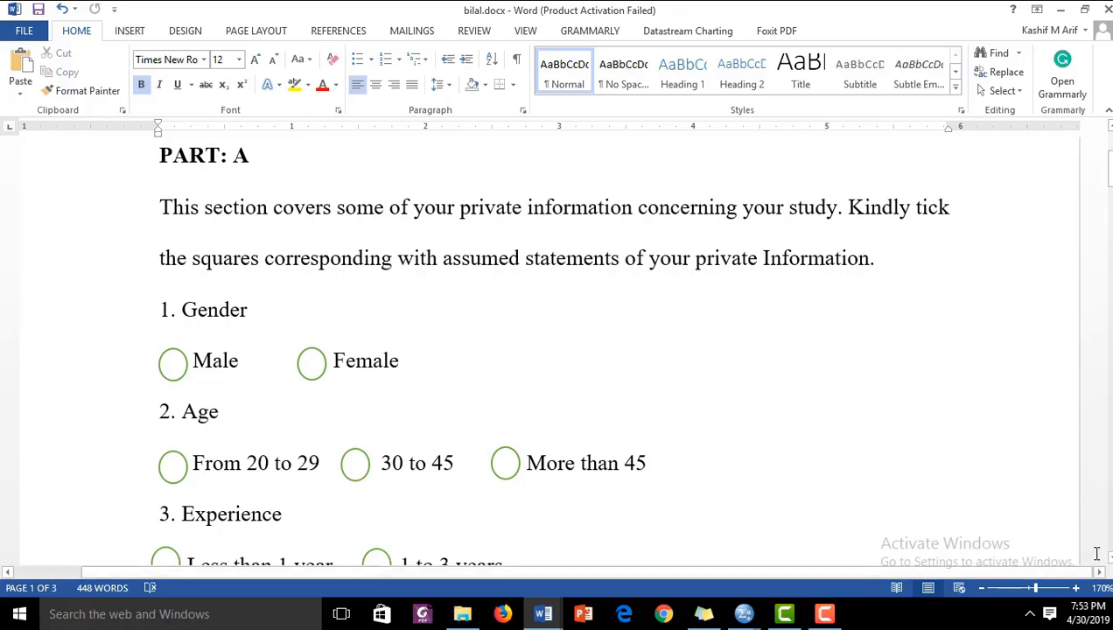
pyautogui.scroll(-2, 546, 349)
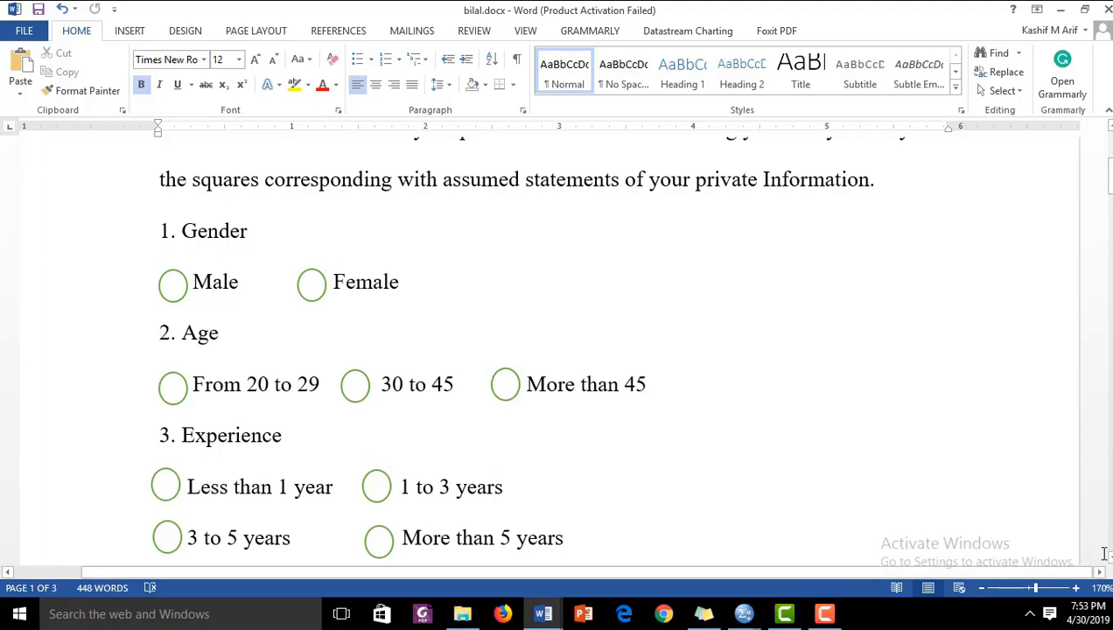
pyautogui.scroll(-3, 547, 349)
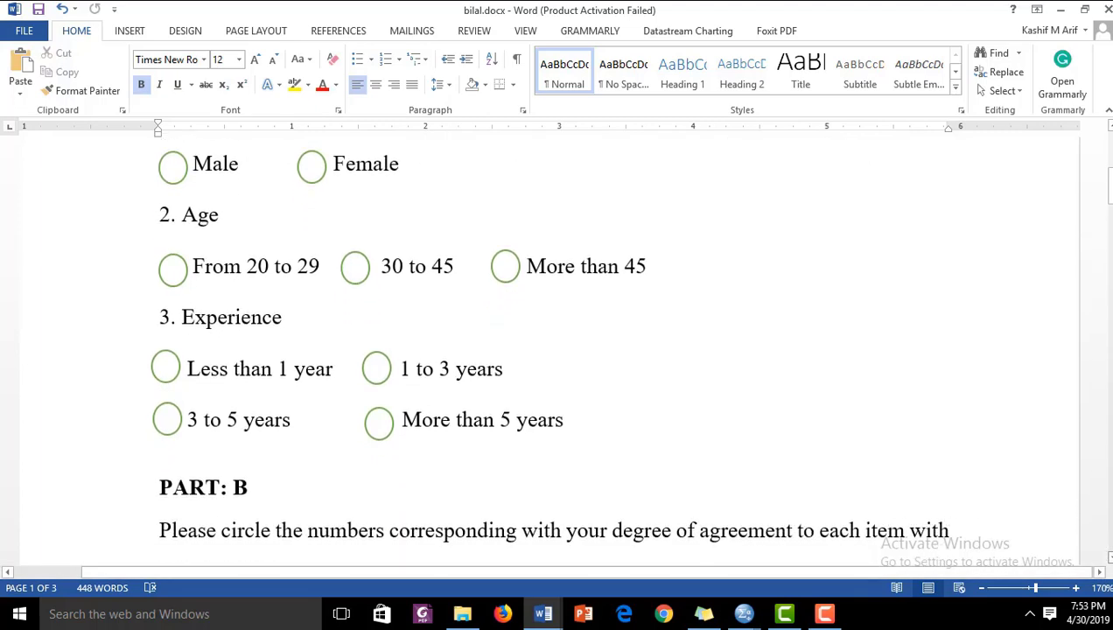
pyautogui.scroll(-1, 546, 348)
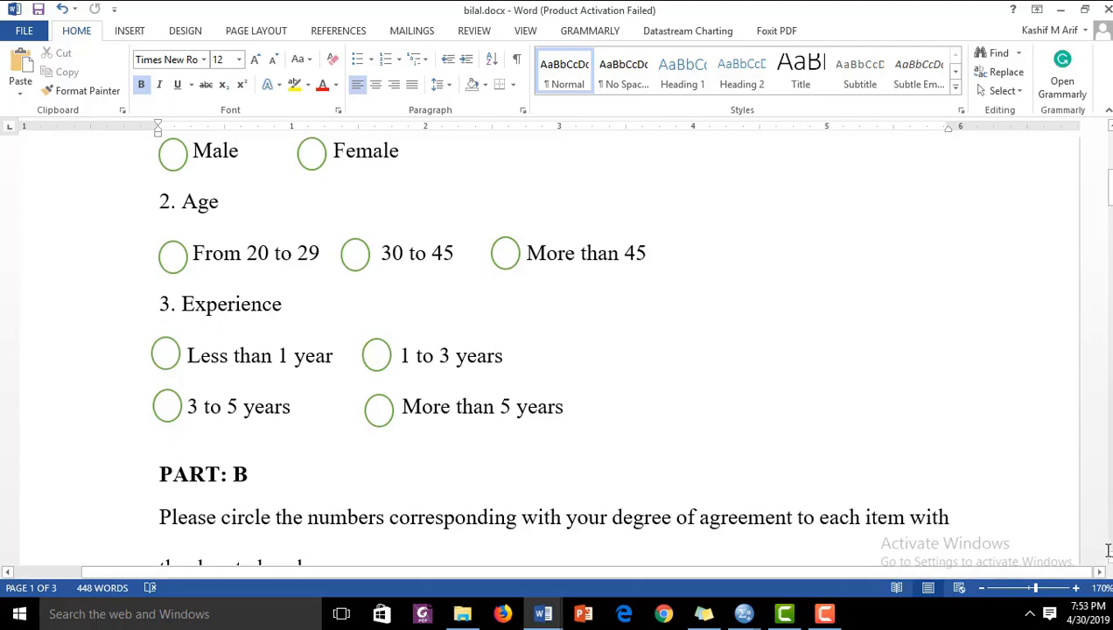
pyautogui.scroll(-2, 546, 348)
pyautogui.scroll(-5, 546, 348)
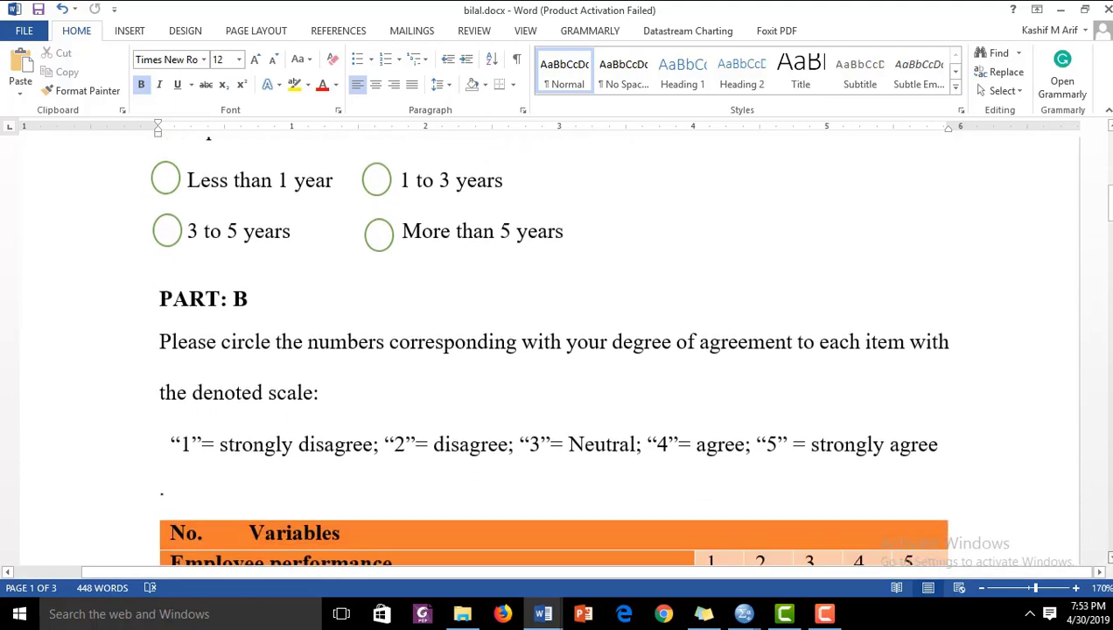
# Read the Part B items on employee performance, transformational leadership, employee engagement and employee satisfaction
pyautogui.scroll(-1, 546, 349)
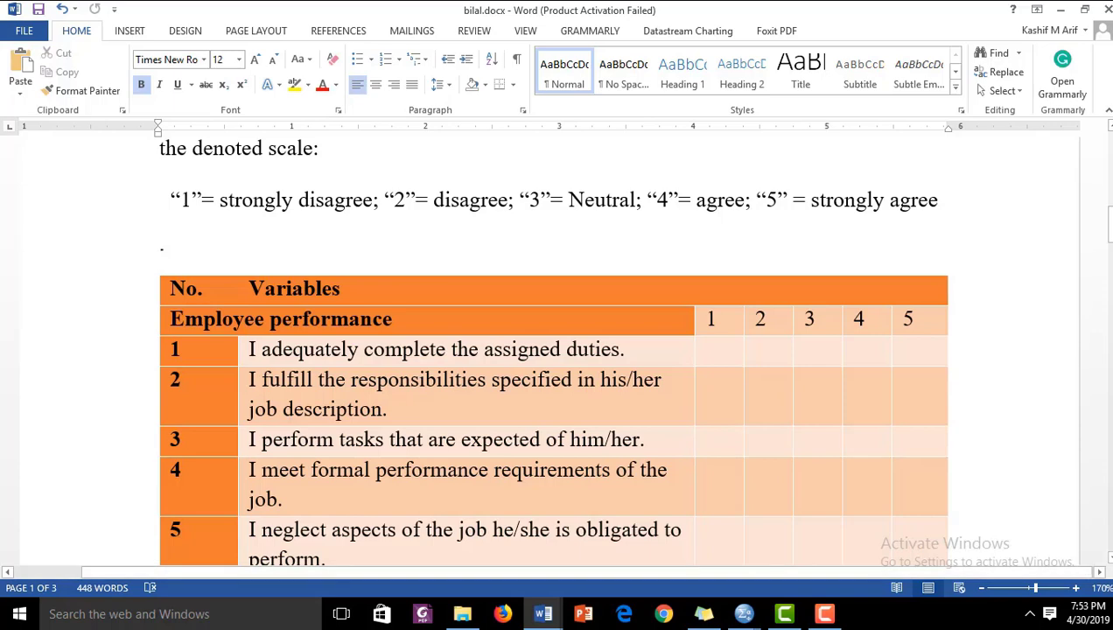
pyautogui.scroll(-2, 551, 349)
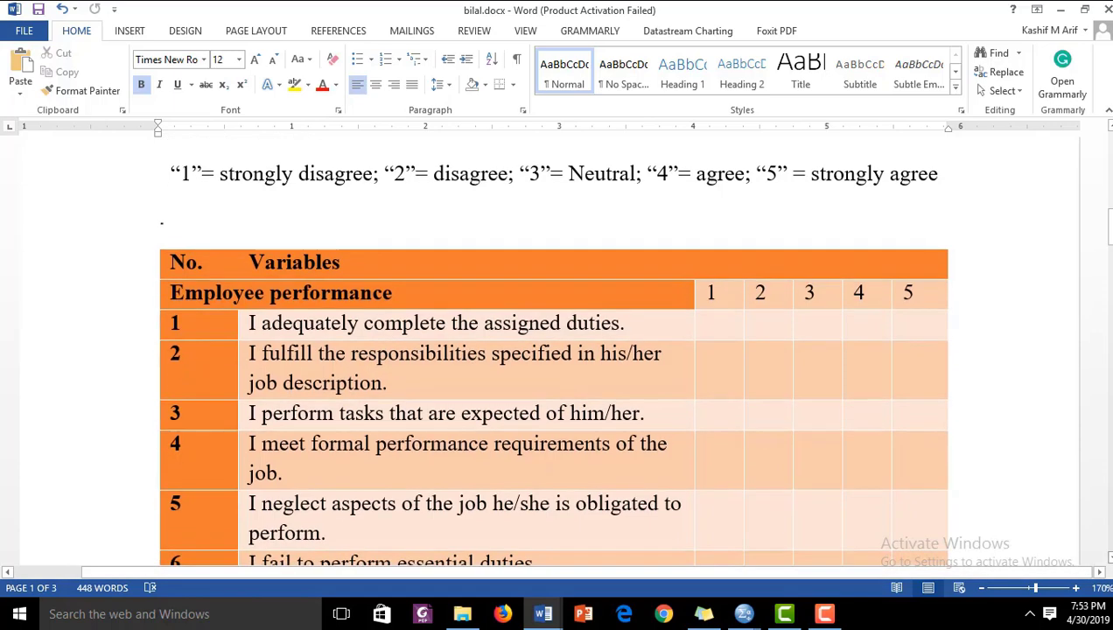
pyautogui.scroll(-2, 712, 470)
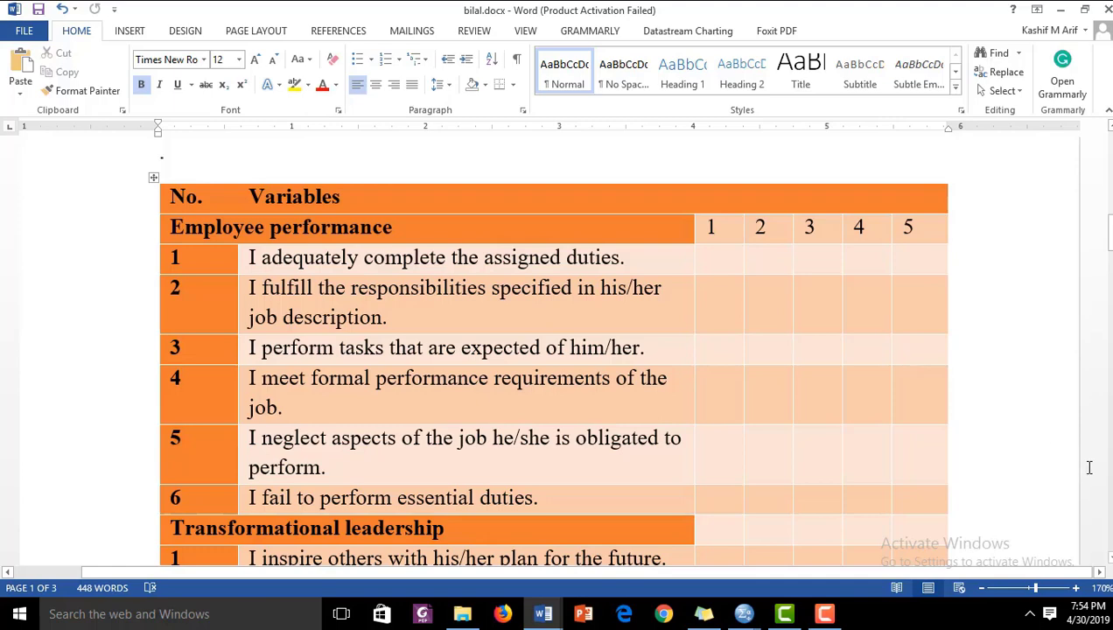
pyautogui.scroll(-5, 551, 350)
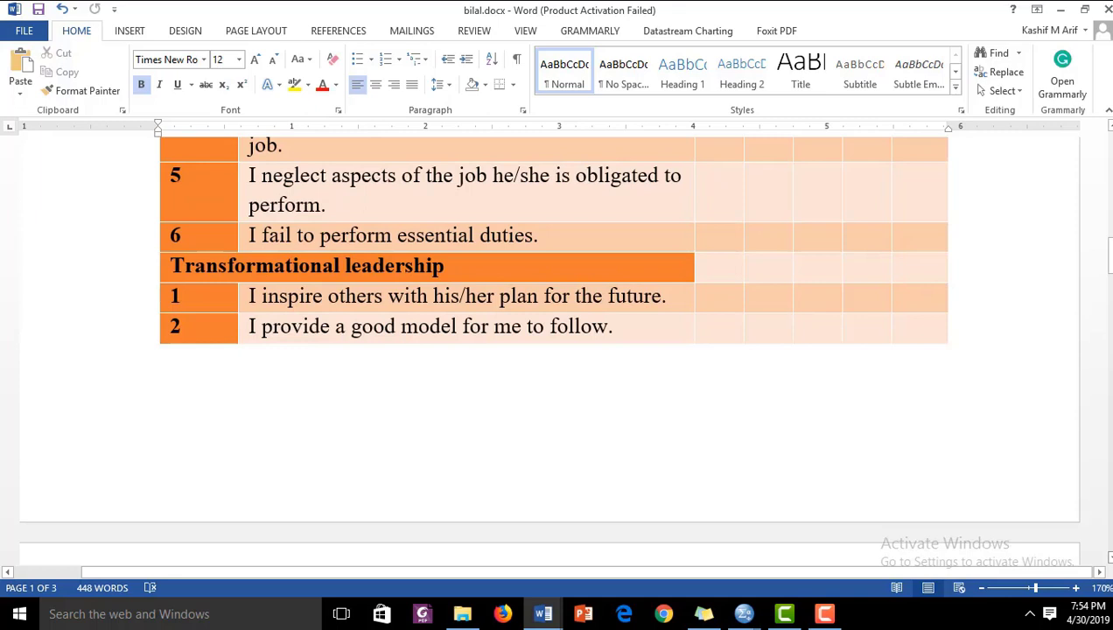
pyautogui.scroll(-6, 551, 350)
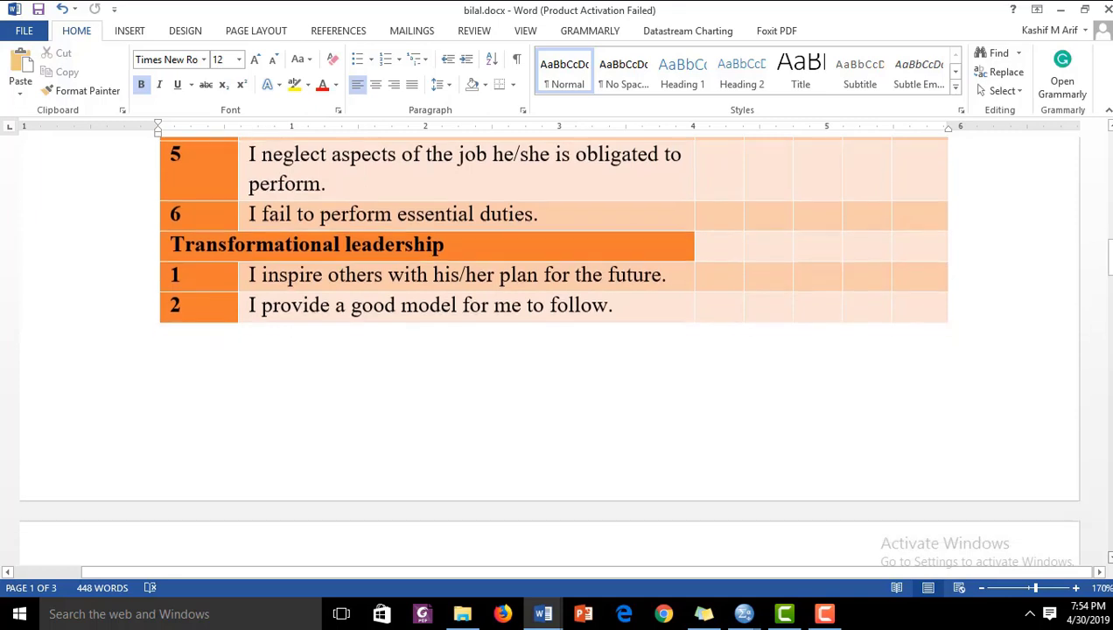
pyautogui.scroll(-7, 551, 349)
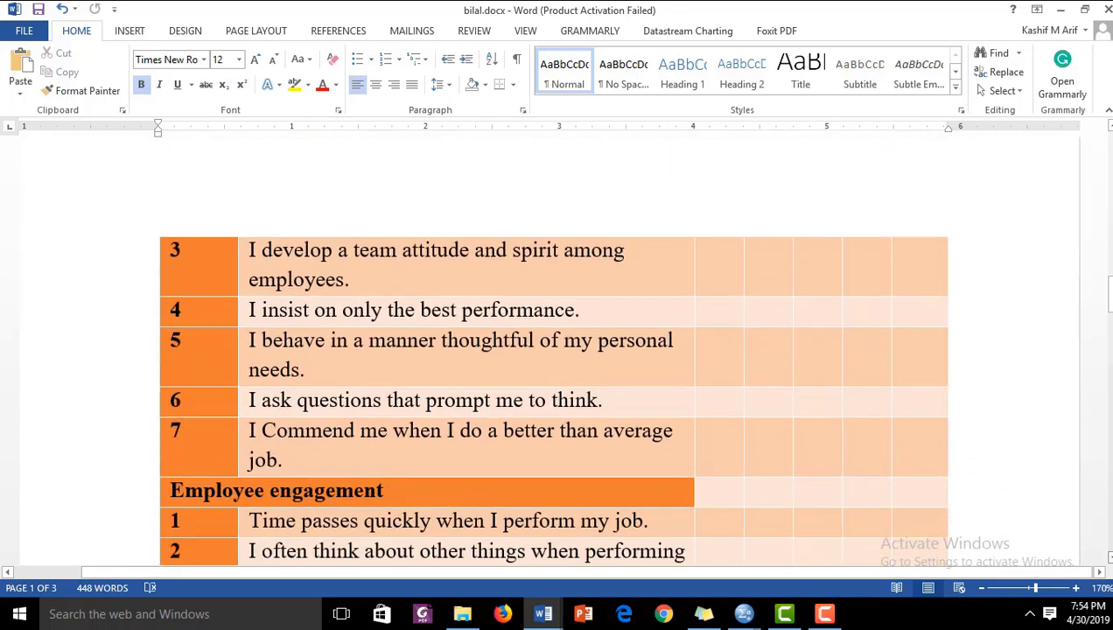
pyautogui.scroll(-2, 551, 350)
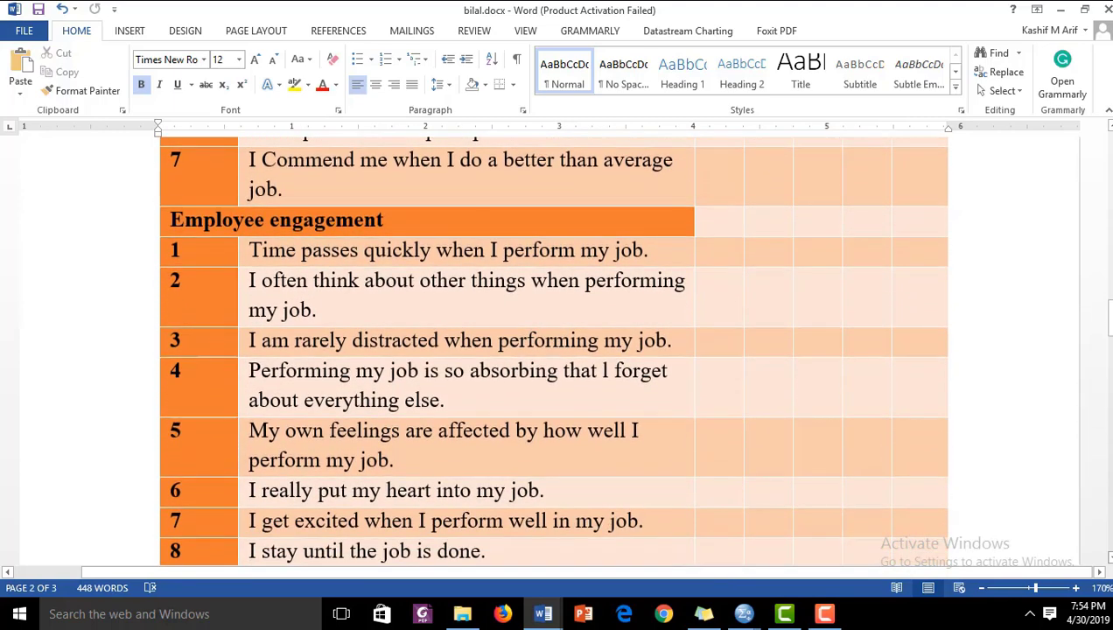
pyautogui.scroll(-2, 551, 350)
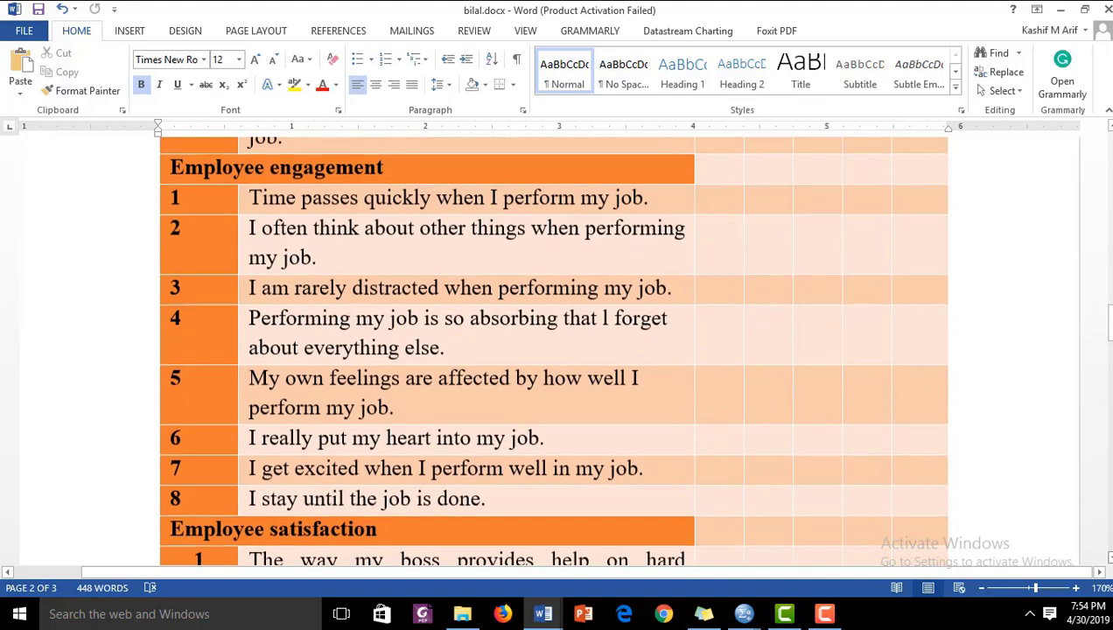
pyautogui.scroll(-5, 551, 350)
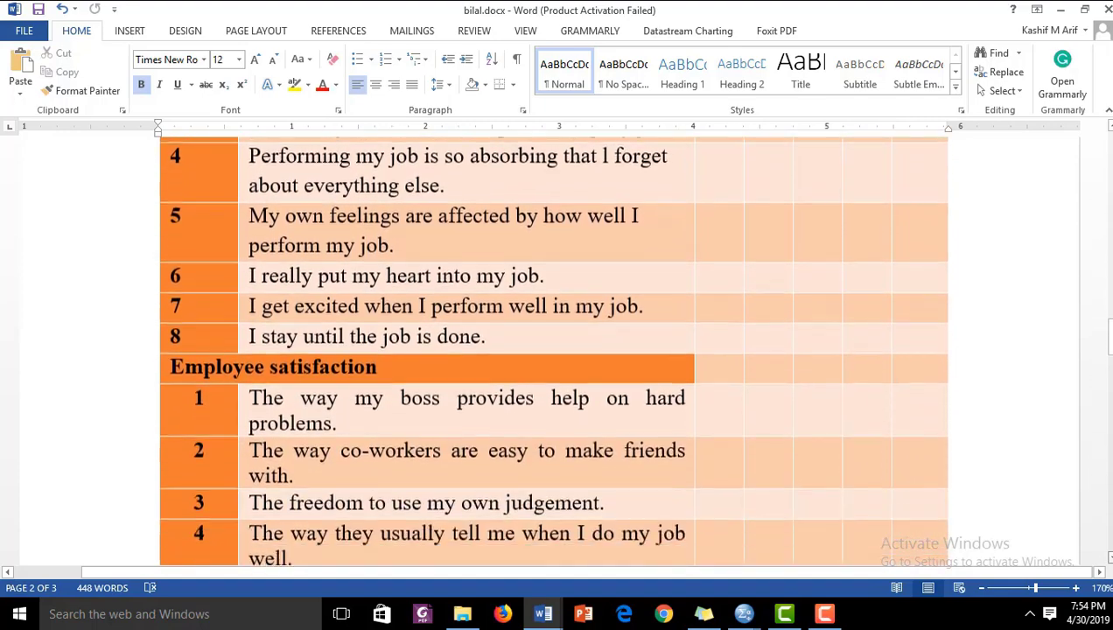
pyautogui.scroll(-4, 552, 350)
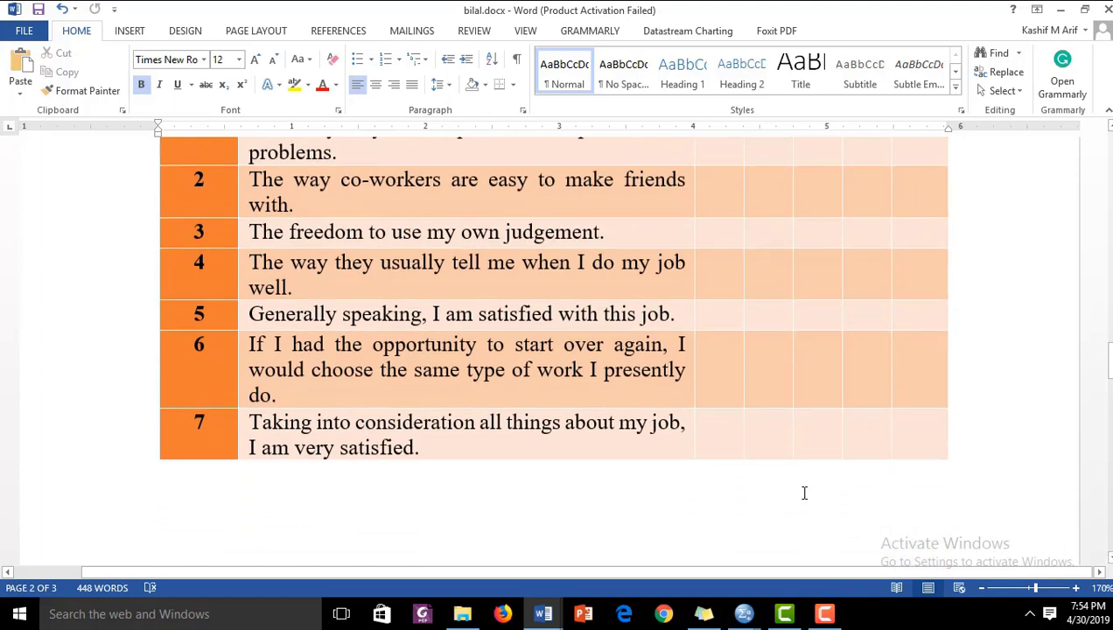
# Switch to the SPSS Data Editor window showing the Data 1.sav dataset
pyautogui.moveTo(744, 615)
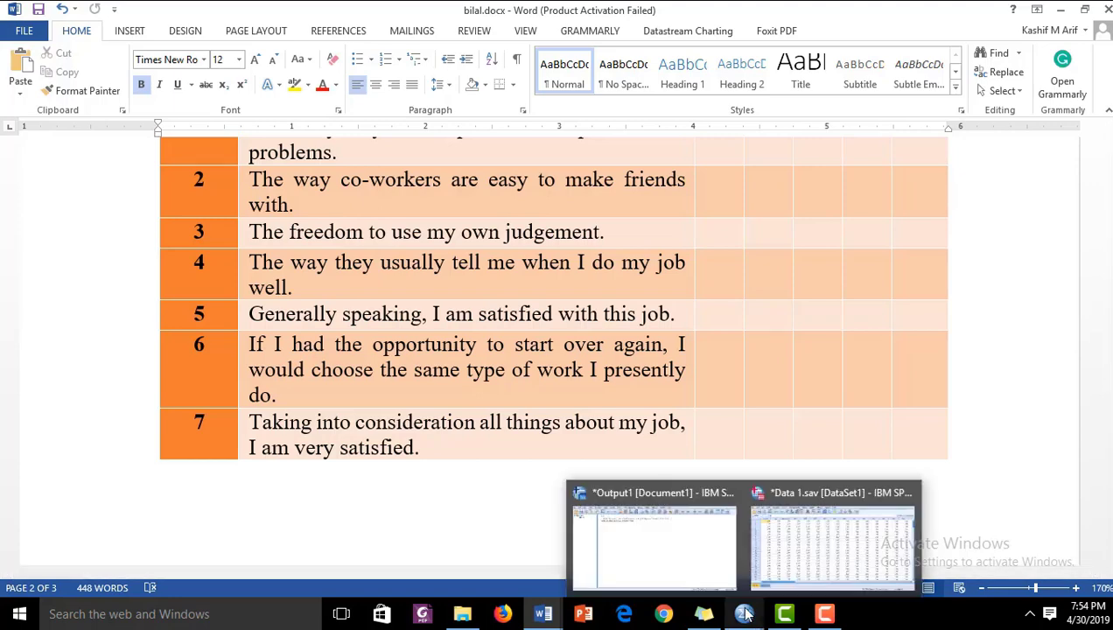
pyautogui.click(782, 561)
pyautogui.press('Down')
pyautogui.press('Up')
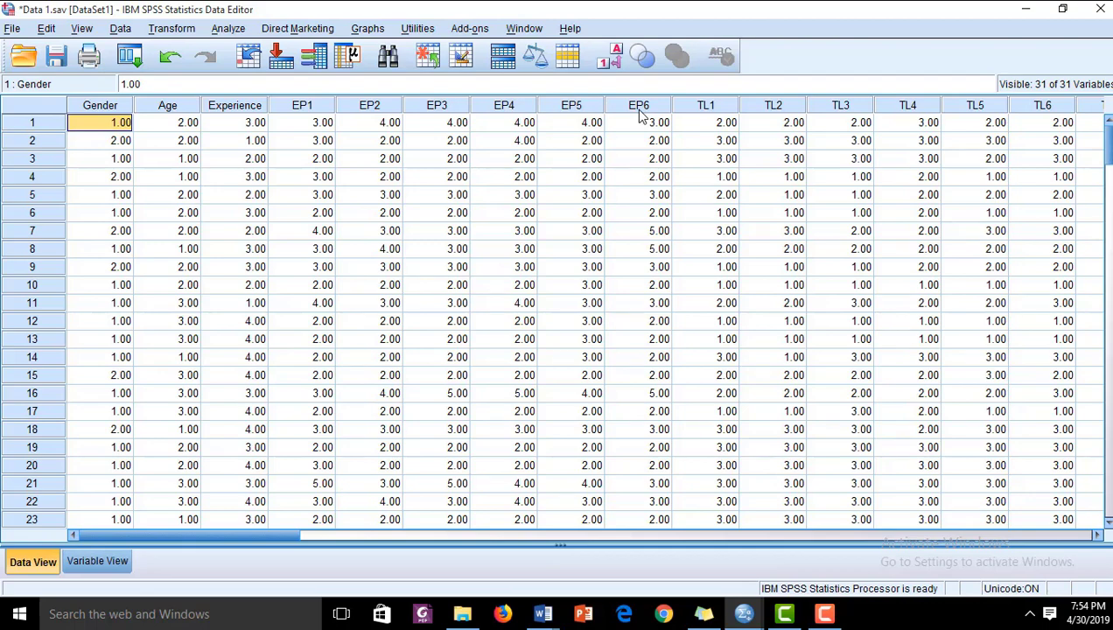
# Examine the dataset across all variable columns through ES7 and down to the last case, returning to the first Gender cell
pyautogui.moveTo(260, 535); pyautogui.dragTo(506, 546)
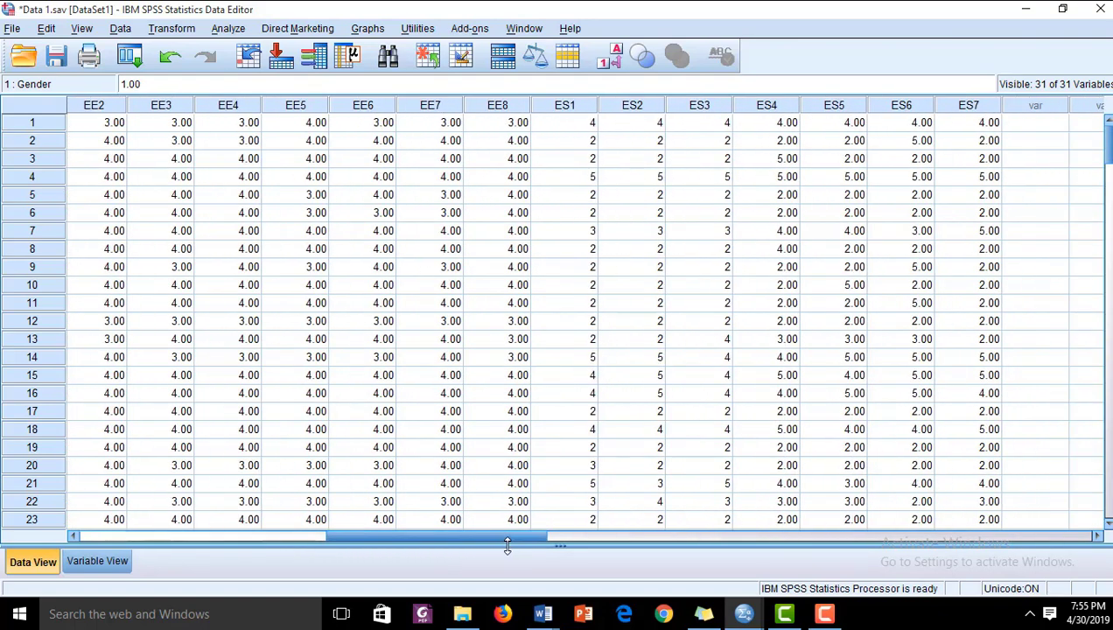
pyautogui.click(298, 324)
pyautogui.hotkey('ctrl', 'Up')
pyautogui.hotkey('ctrl', 'Left')
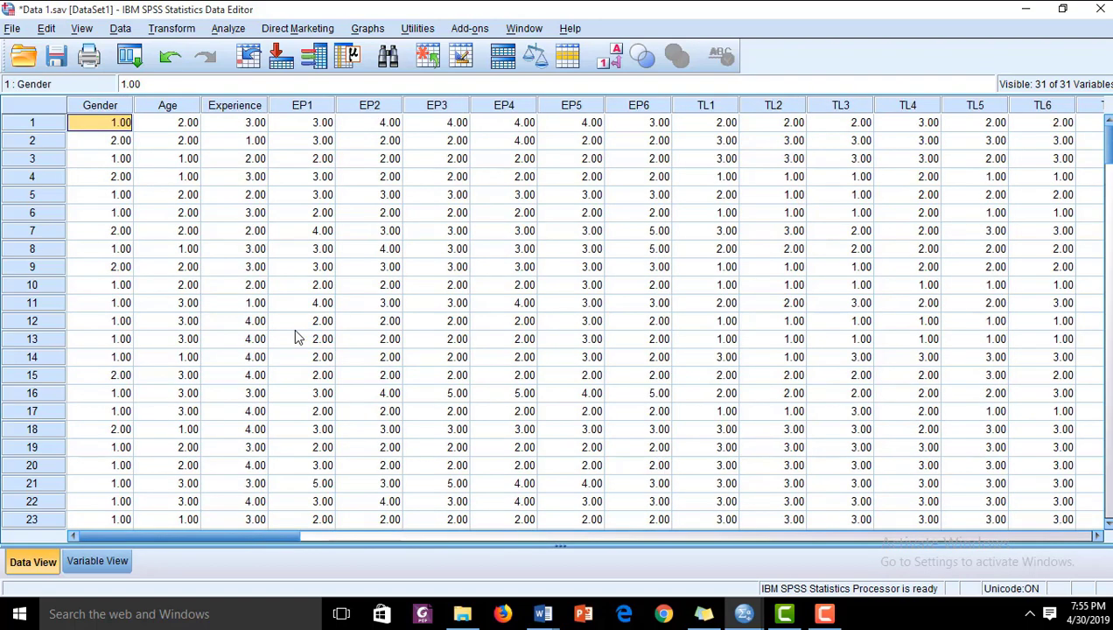
pyautogui.hotkey('ctrl', 'Down')
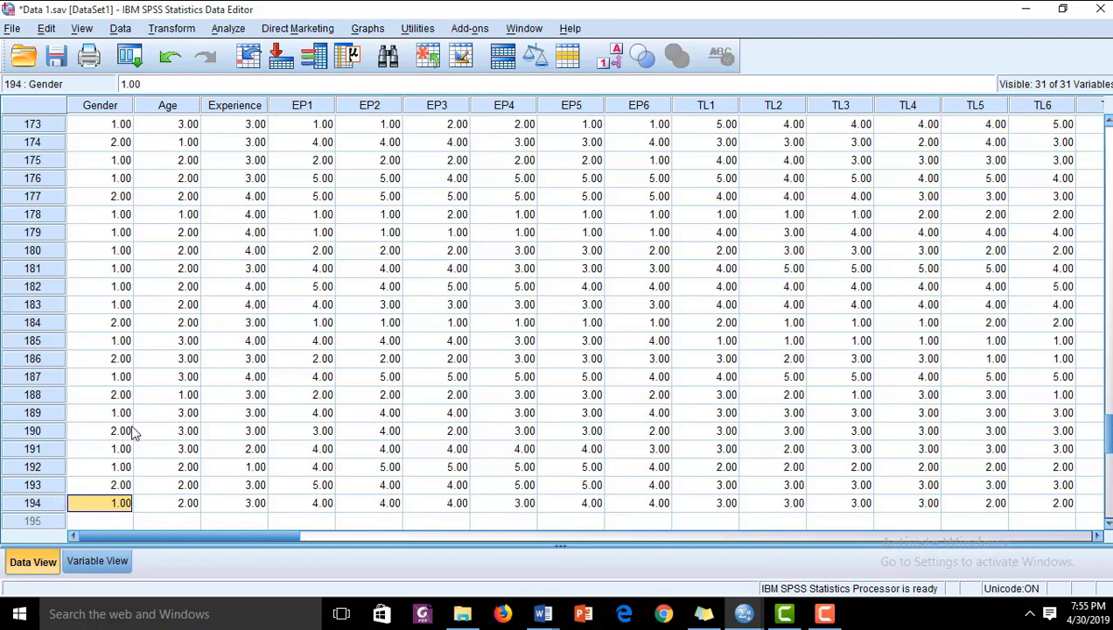
pyautogui.hotkey('ctrl', 'Up')
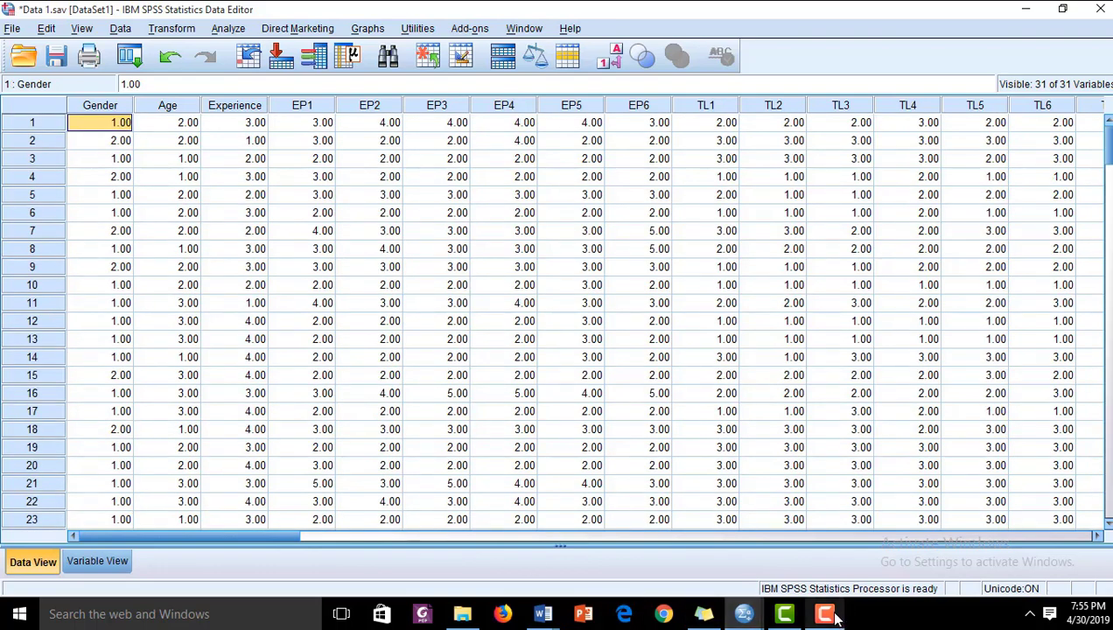
pyautogui.moveTo(835, 617)
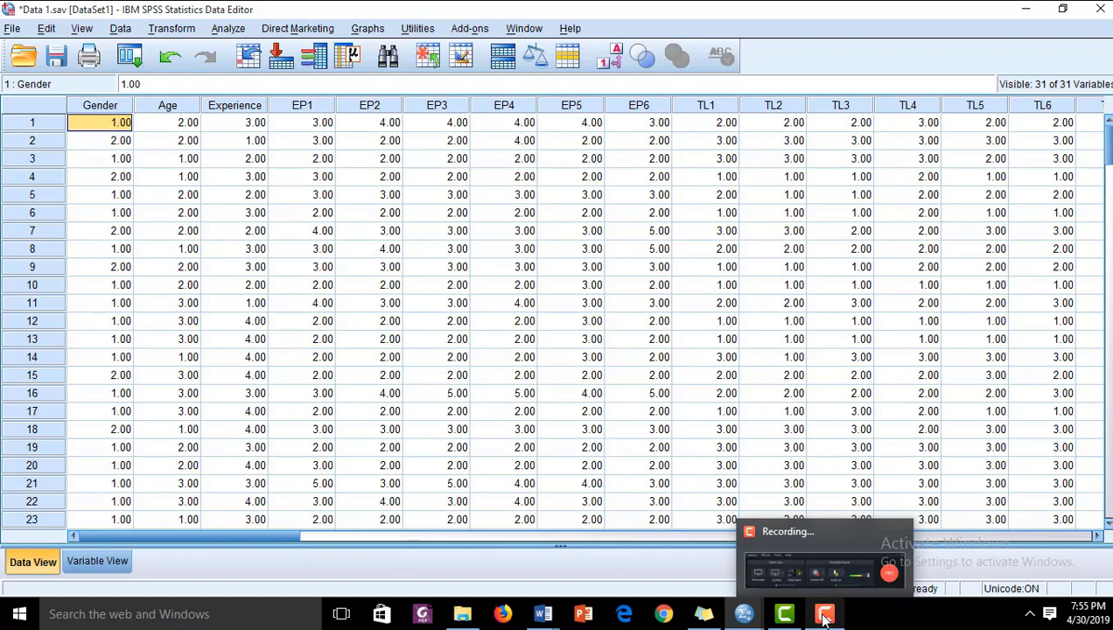
pyautogui.click(828, 554)
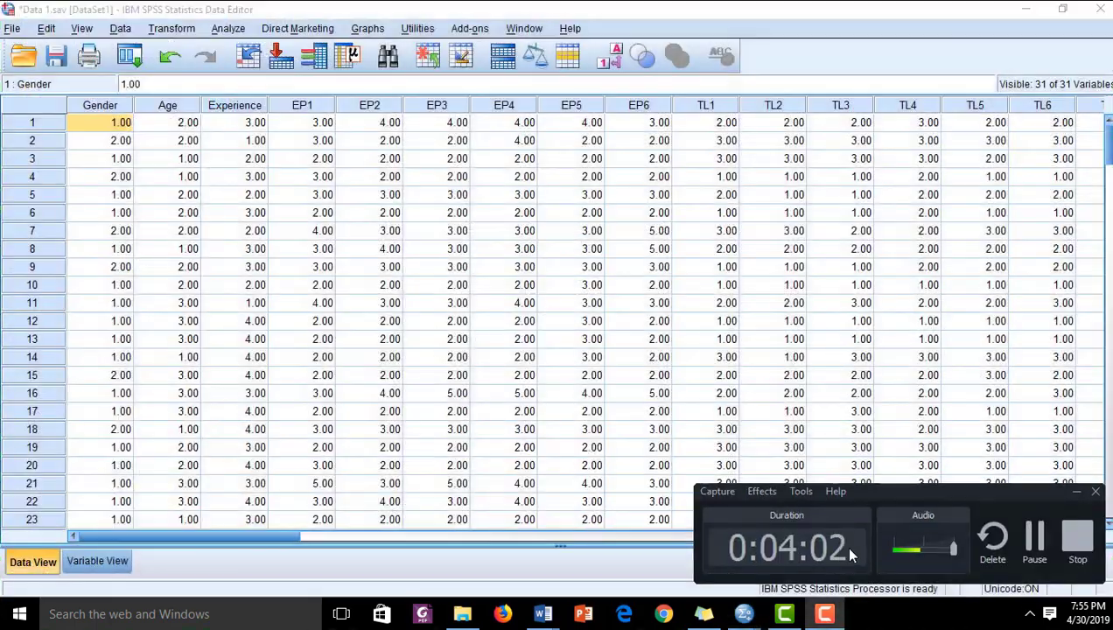
pyautogui.click(772, 374)
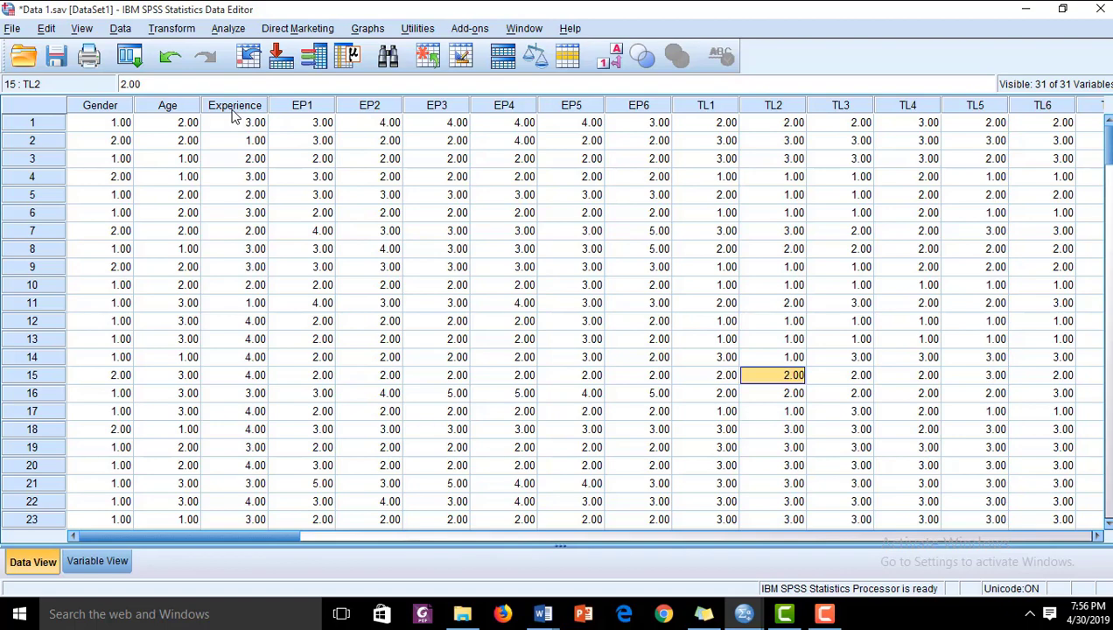
pyautogui.click(95, 124)
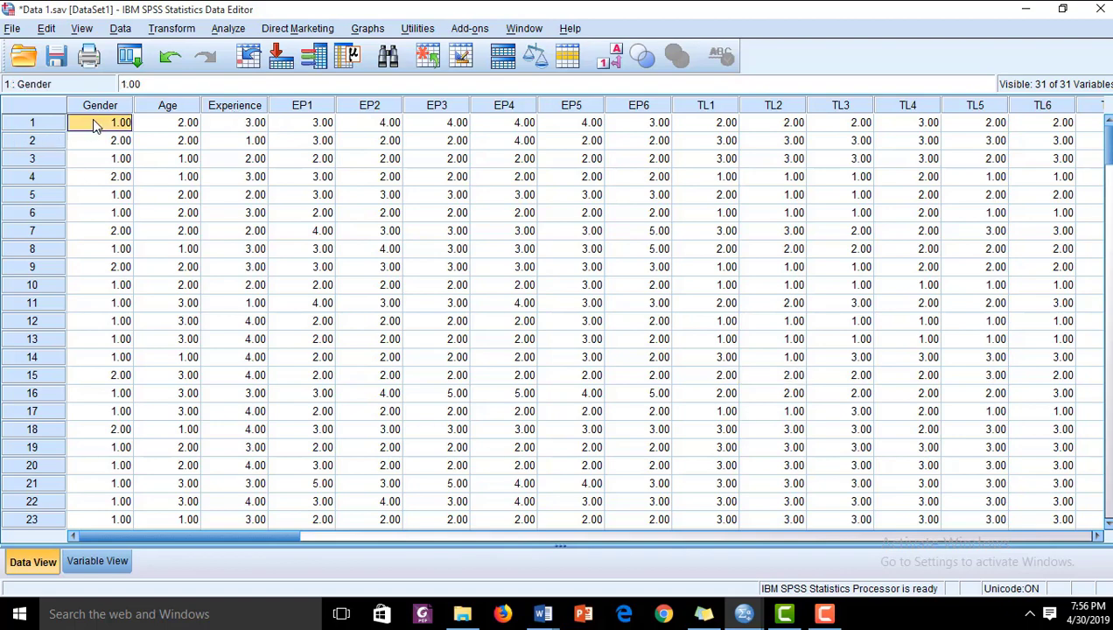
pyautogui.hotkey('ctrl', 'Right')
pyautogui.hotkey('ctrl', 'Left')
# Run a Frequencies analysis on all variables from Gender to ES7, with the display of frequency tables turned off
pyautogui.click(225, 37)
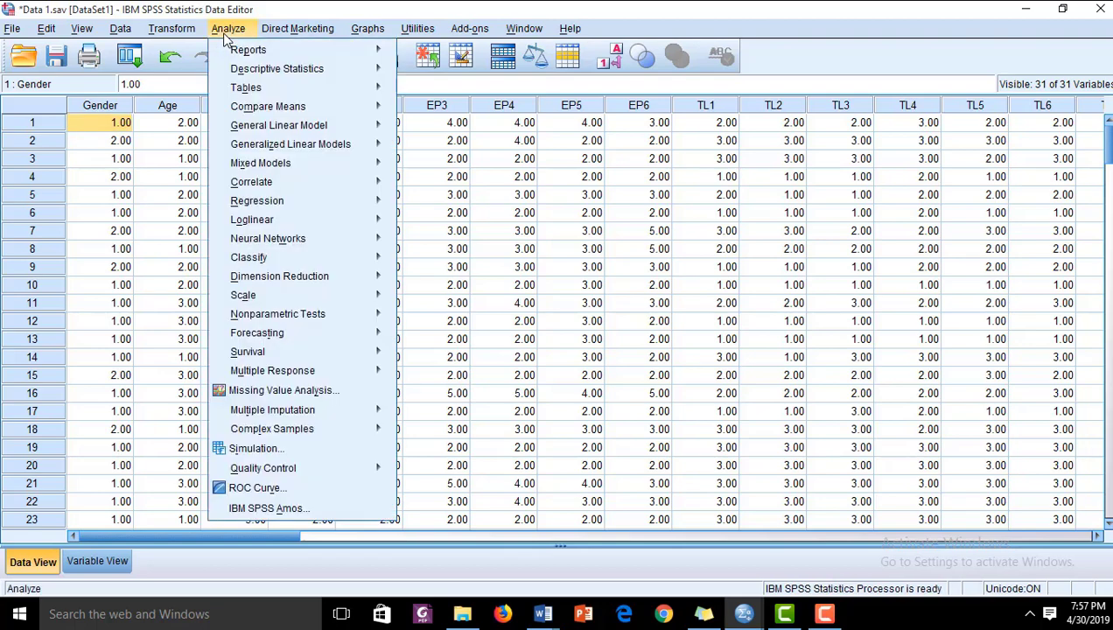
pyautogui.moveTo(304, 72)
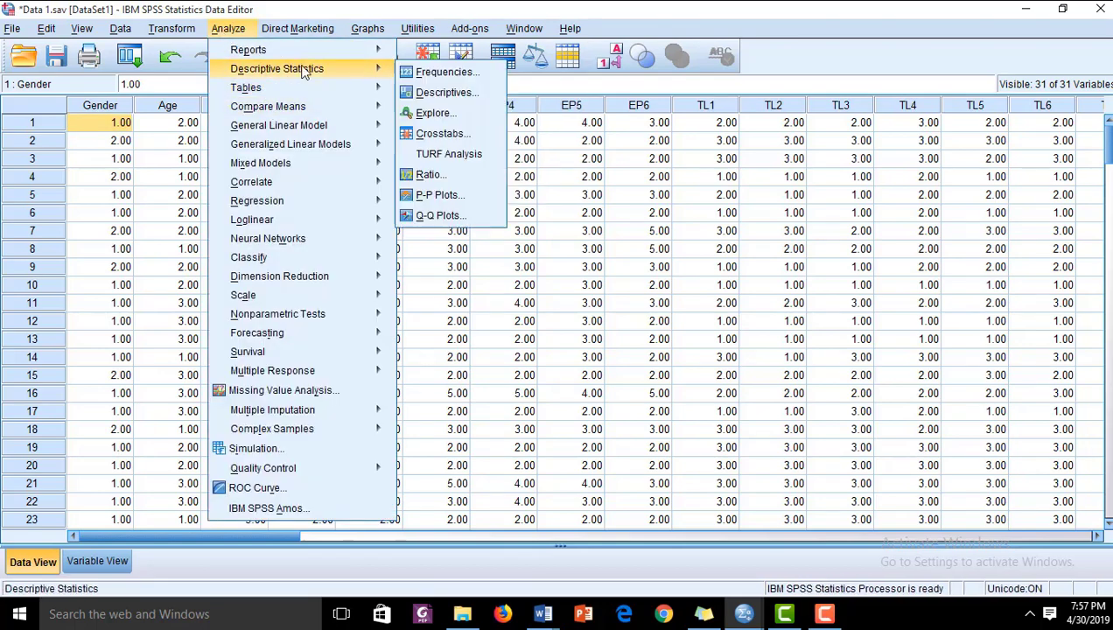
pyautogui.click(422, 79)
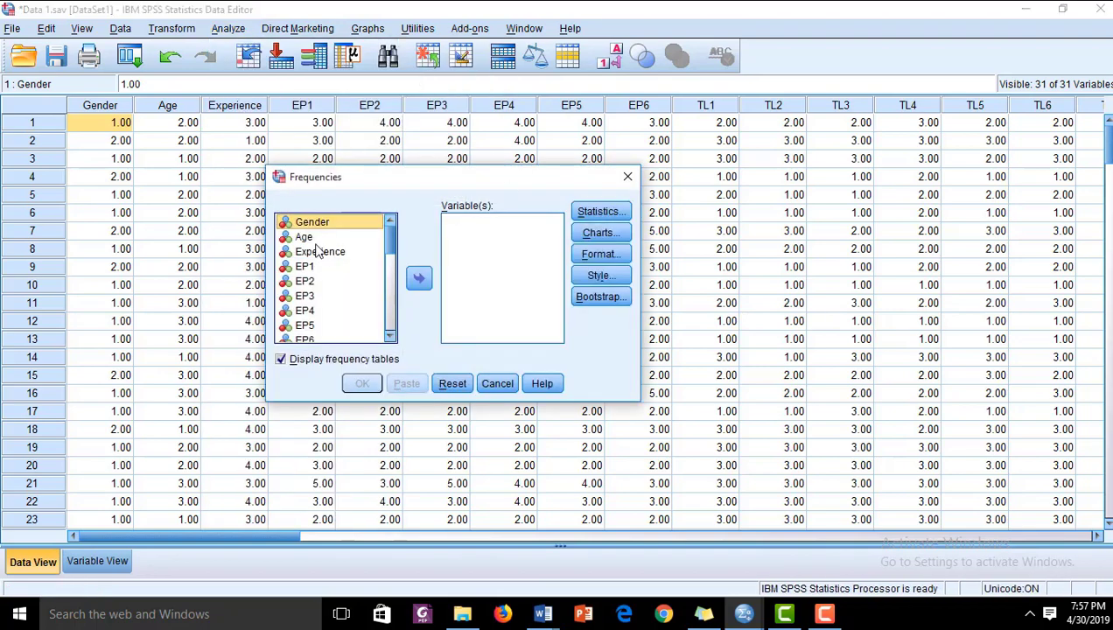
pyautogui.press('Down')
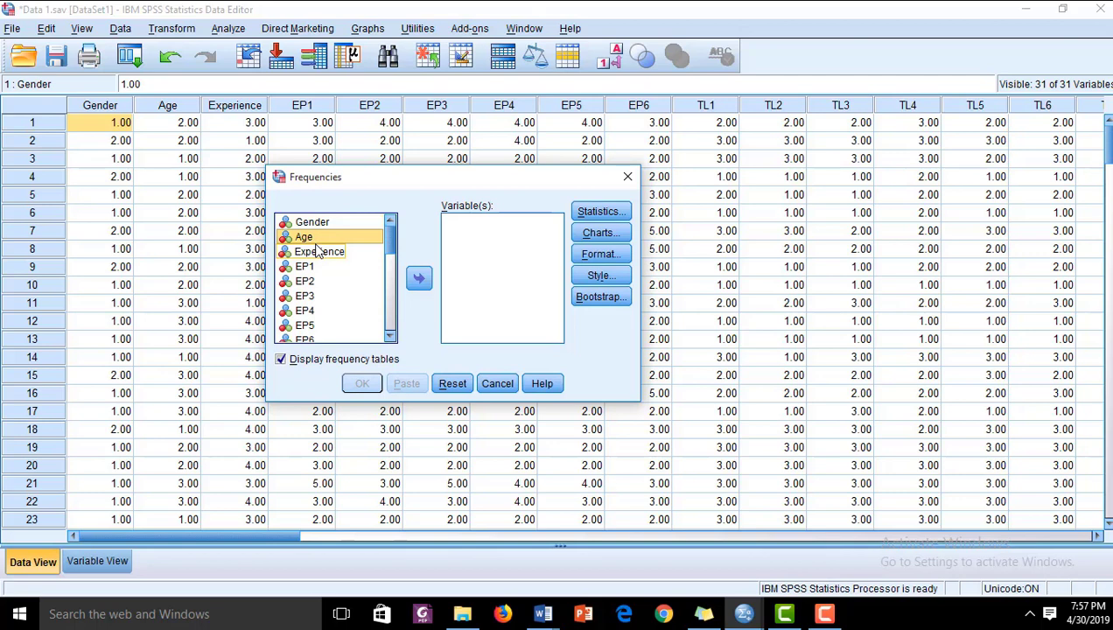
pyautogui.hotkey('ctrl', 'a')
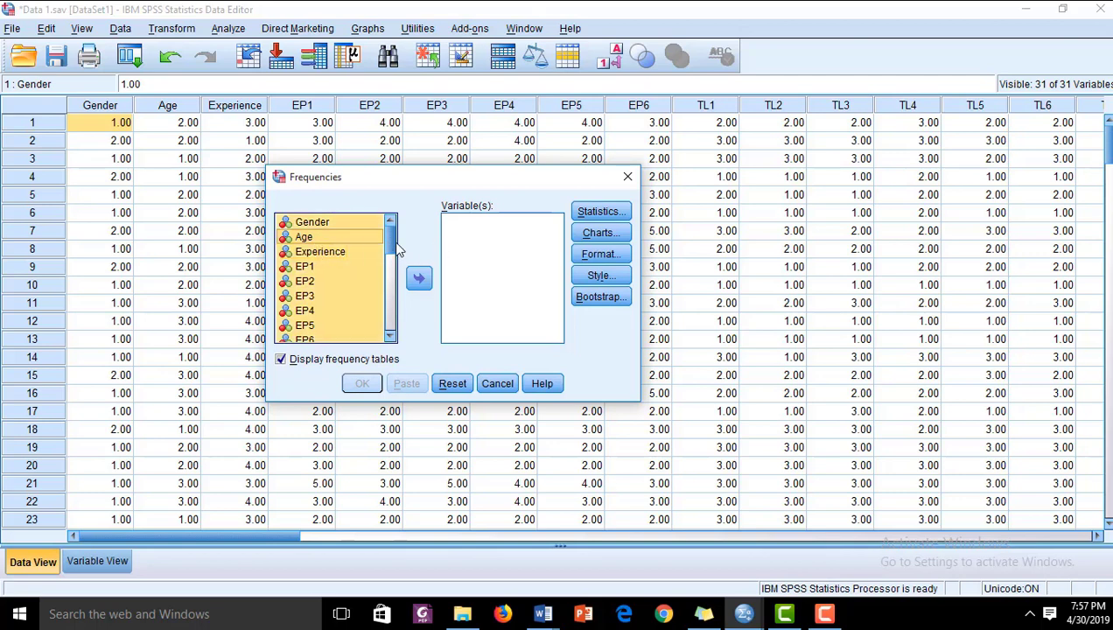
pyautogui.moveTo(391, 245)
pyautogui.mouseDown()
pyautogui.moveTo(394, 332)
pyautogui.moveTo(399, 238)
pyautogui.mouseUp()
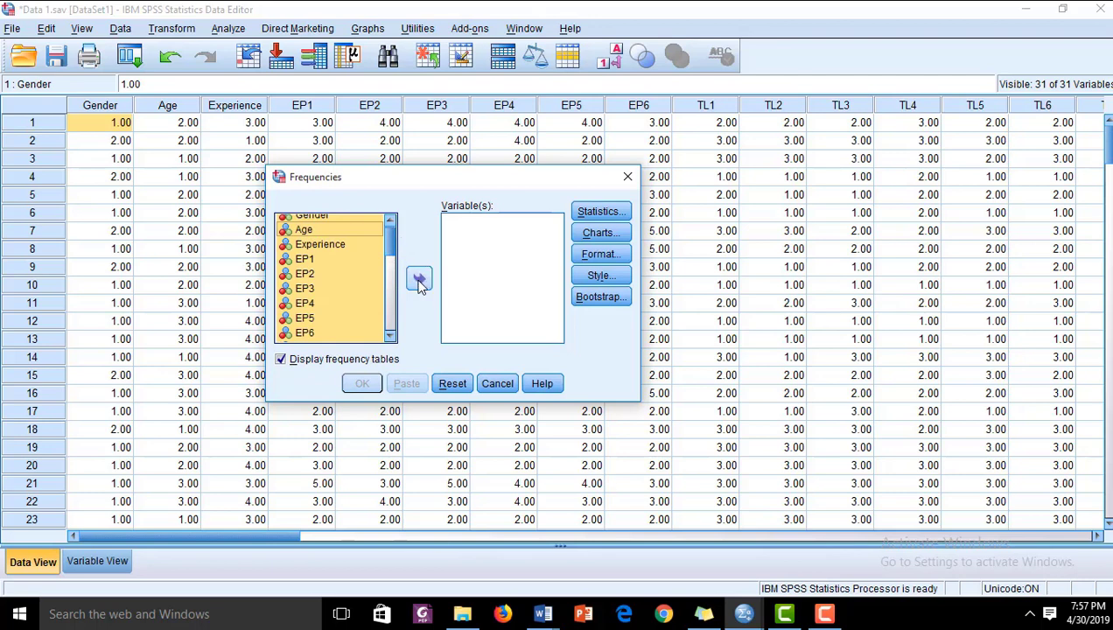
pyautogui.click(419, 282)
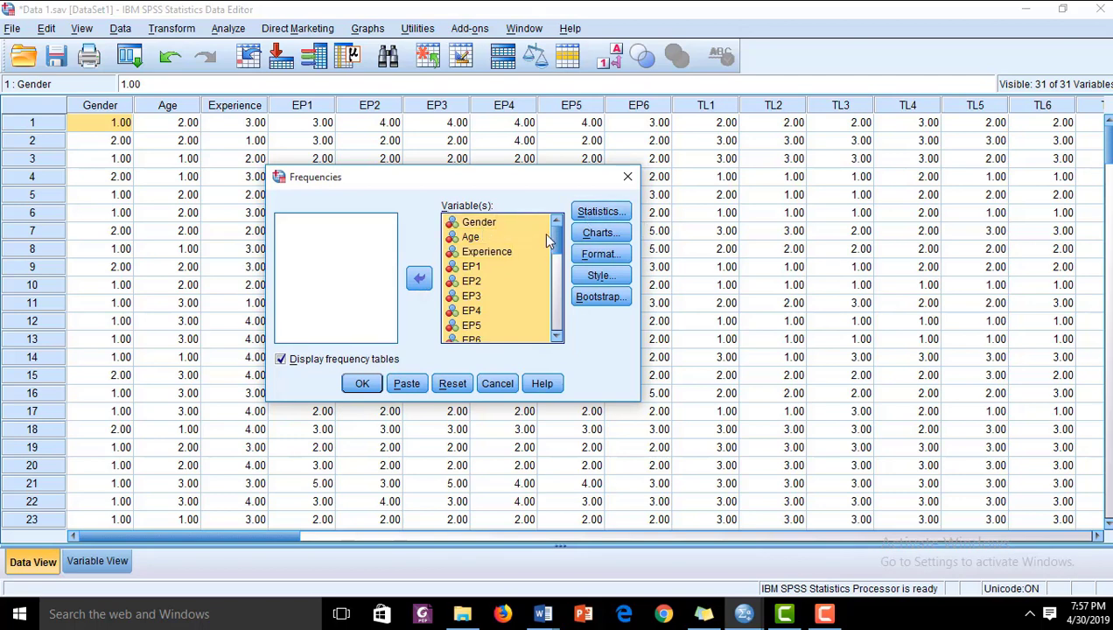
pyautogui.click(340, 362)
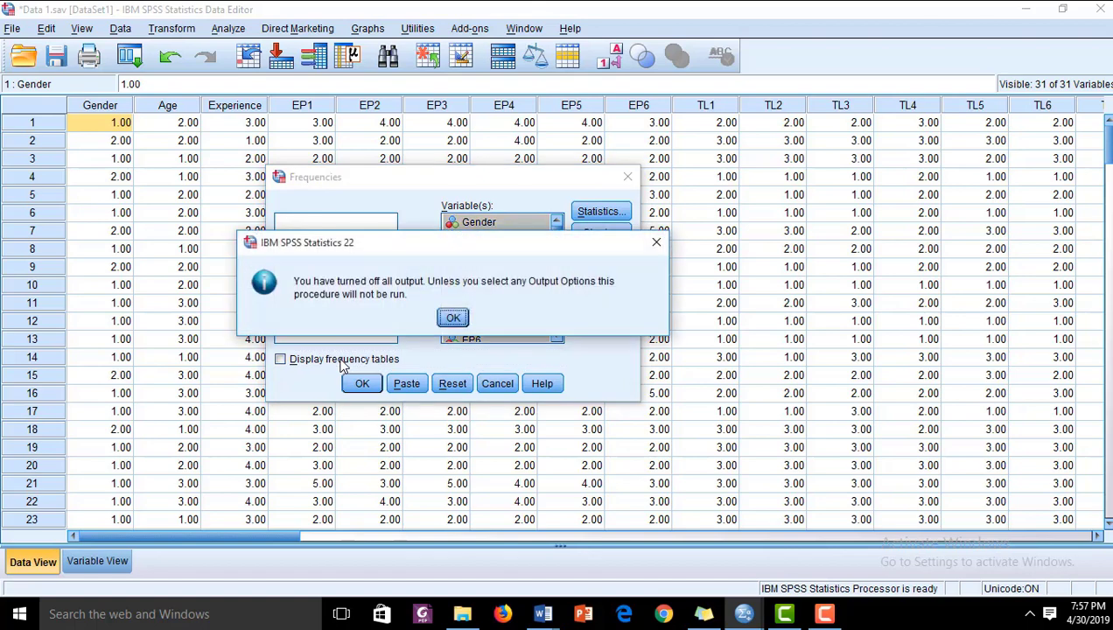
pyautogui.click(450, 317)
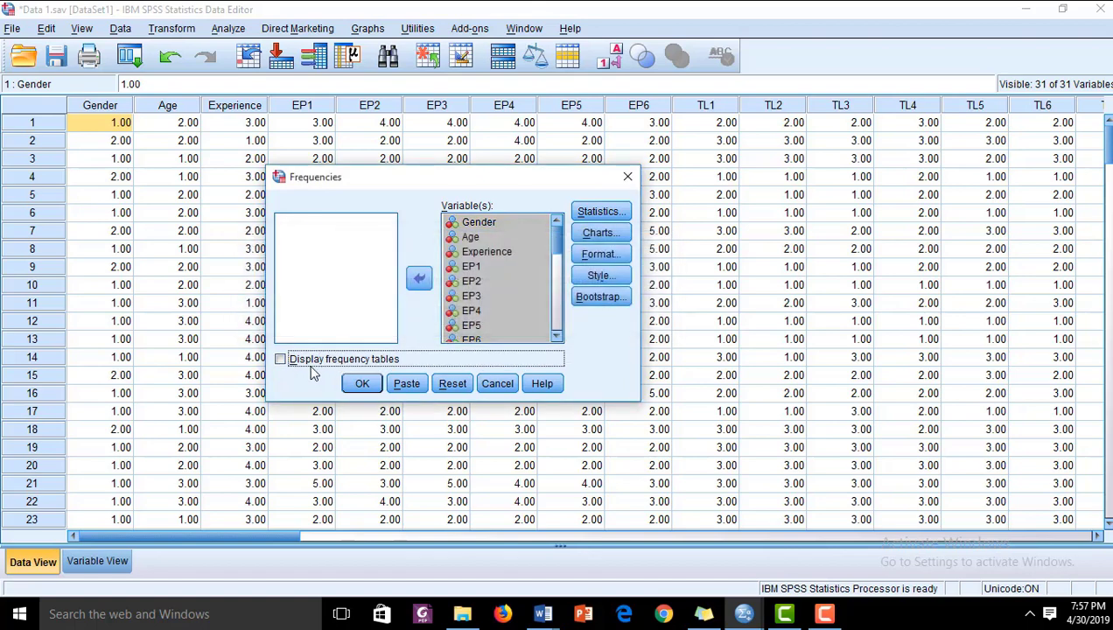
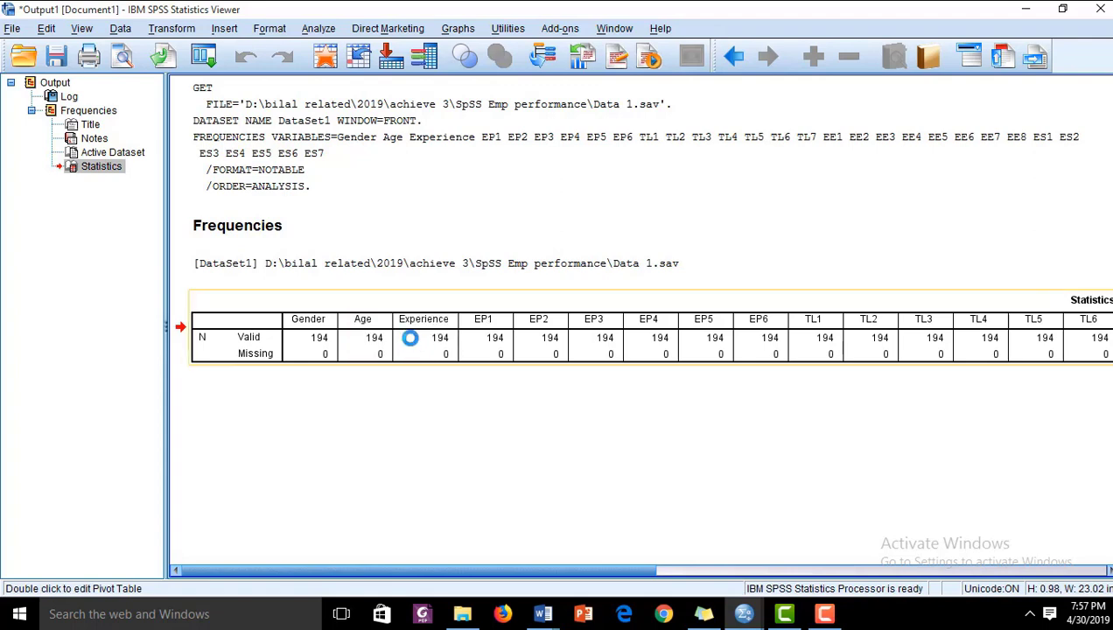
# Switch to Excel, create a blank workbook and paste the copied SPSS Statistics table at cell A1 of Sheet1
pyautogui.click(215, 618)
pyautogui.write('excel')
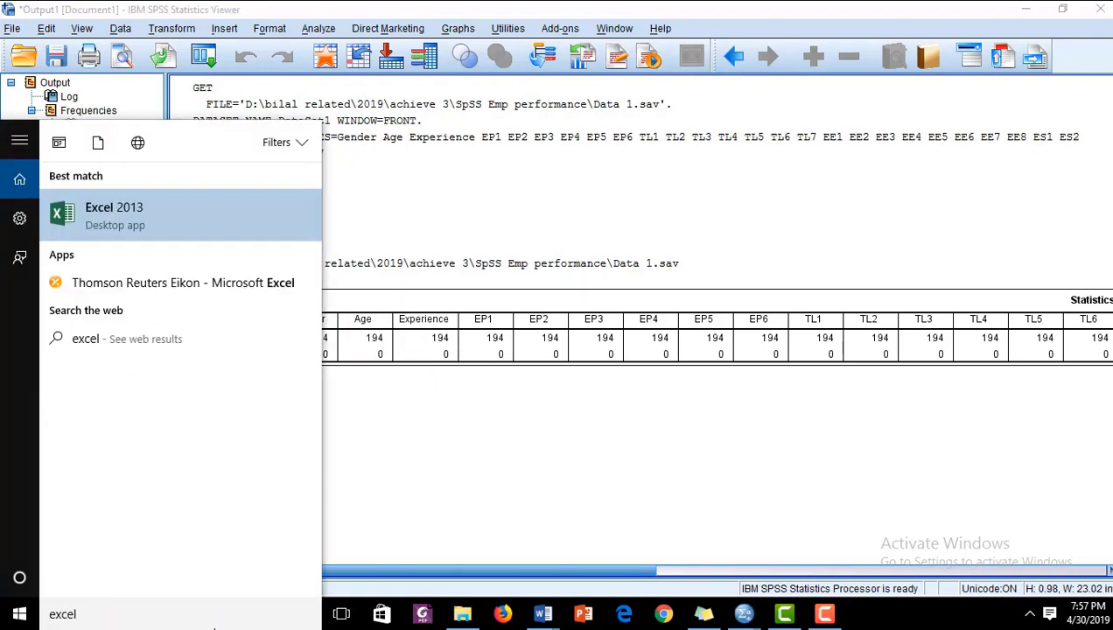
pyautogui.press('Return')
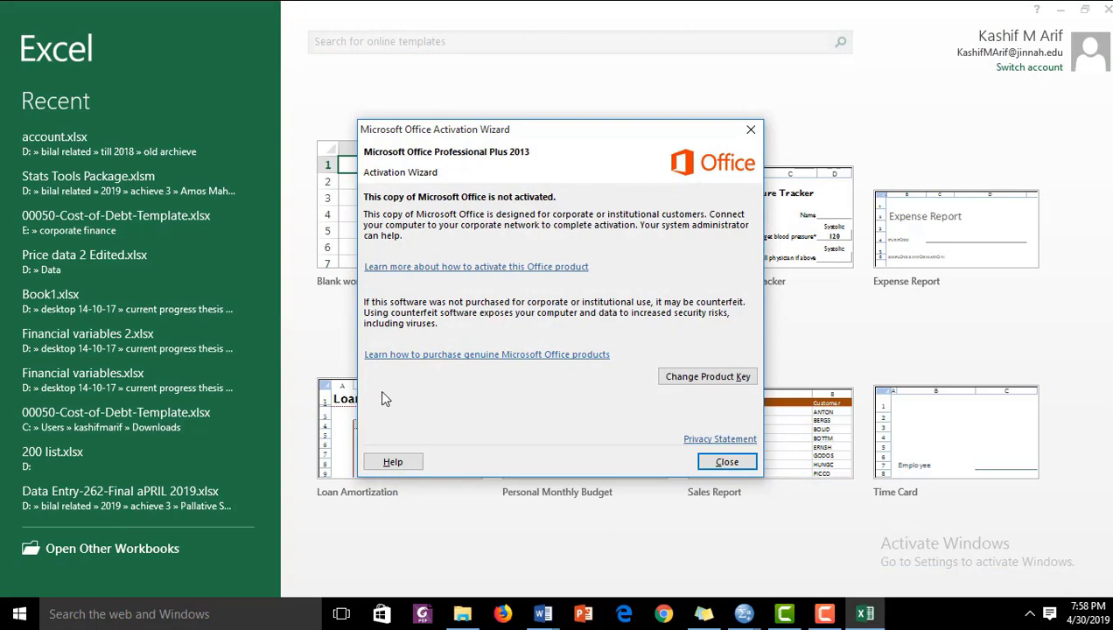
pyautogui.click(726, 462)
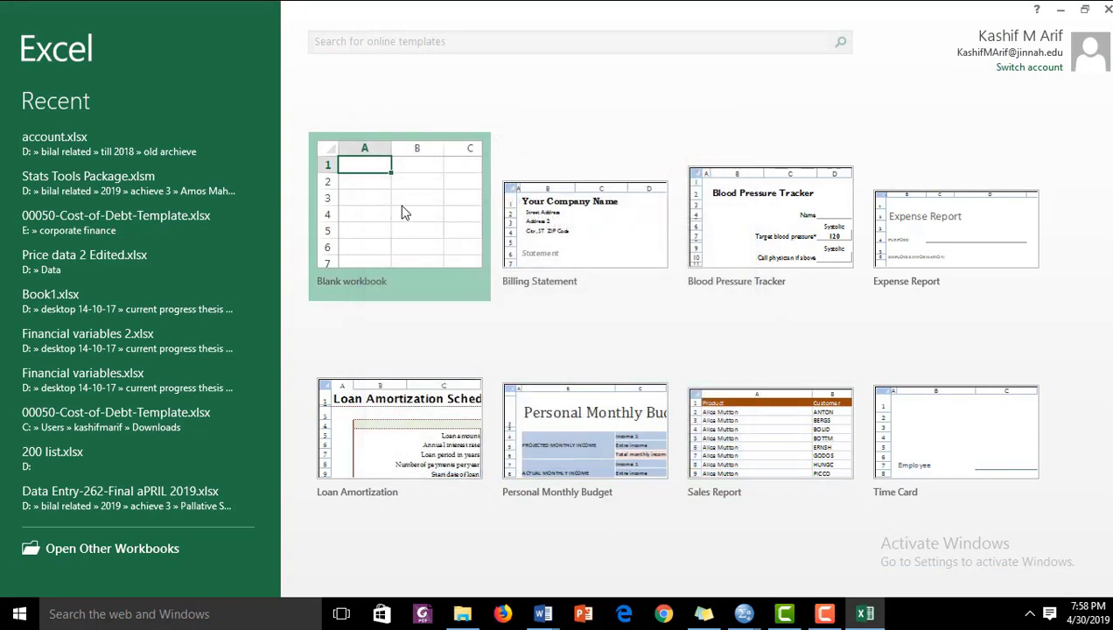
pyautogui.click(403, 211)
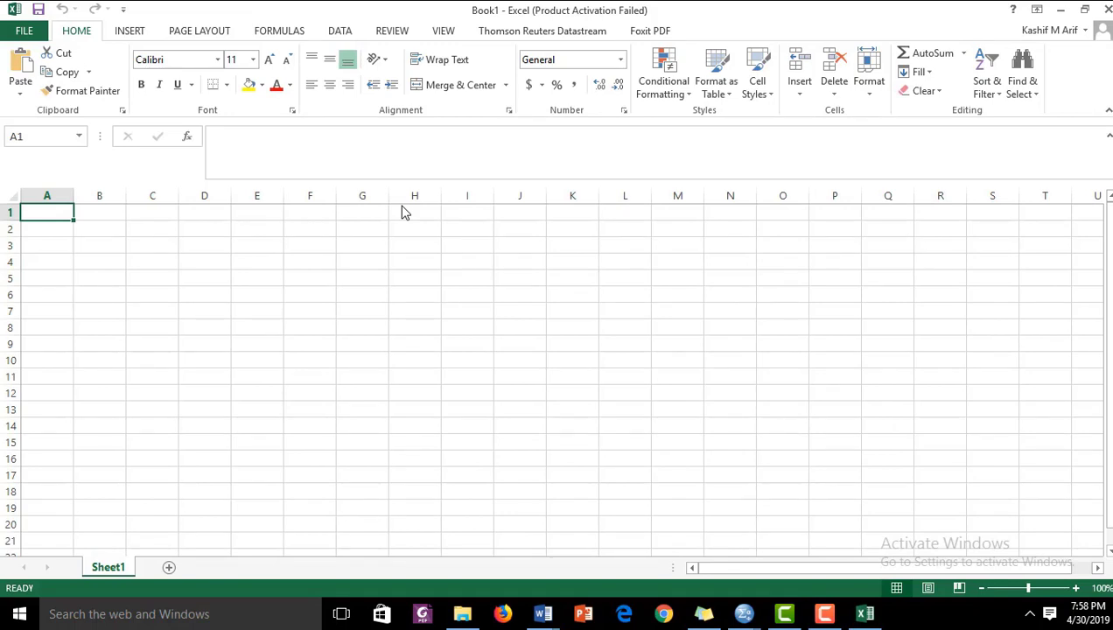
pyautogui.hotkey('ctrl', 'v')
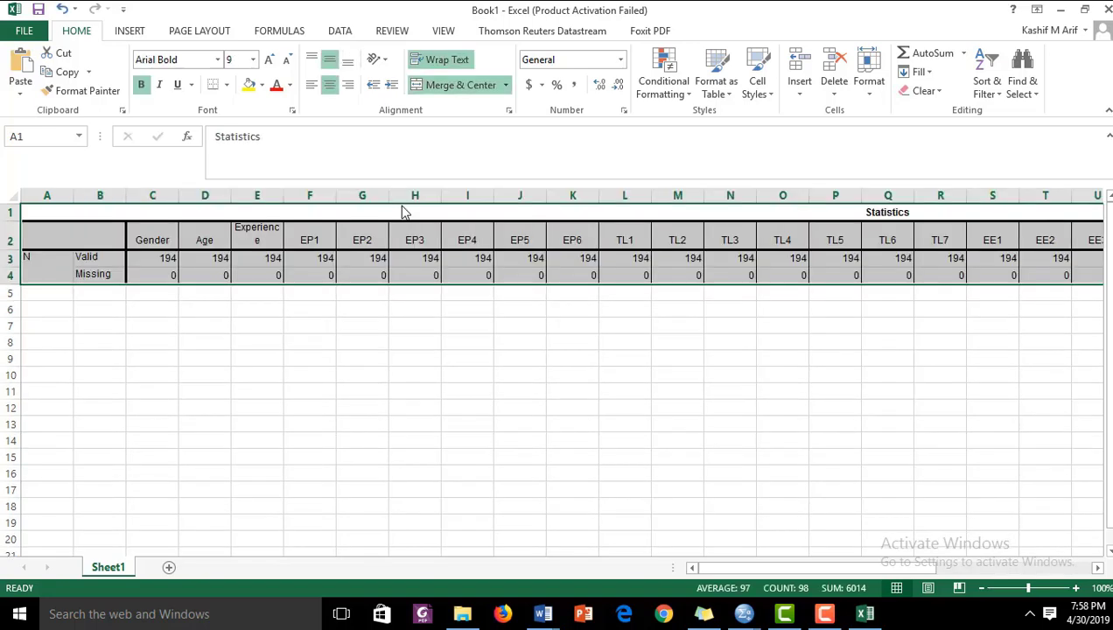
pyautogui.click(154, 341)
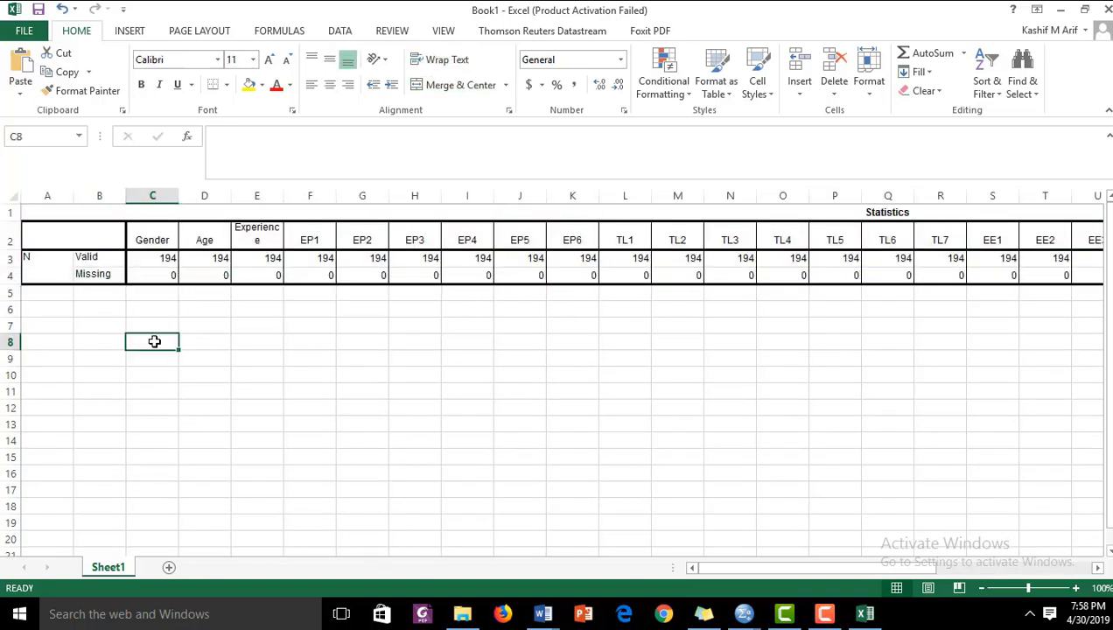
# Copy the Statistics table from row 2 through column AG and paste it transposed at cell A1 of a new Sheet2
pyautogui.click(65, 242)
pyautogui.hotkey('ctrl', 'shift', 'Down')
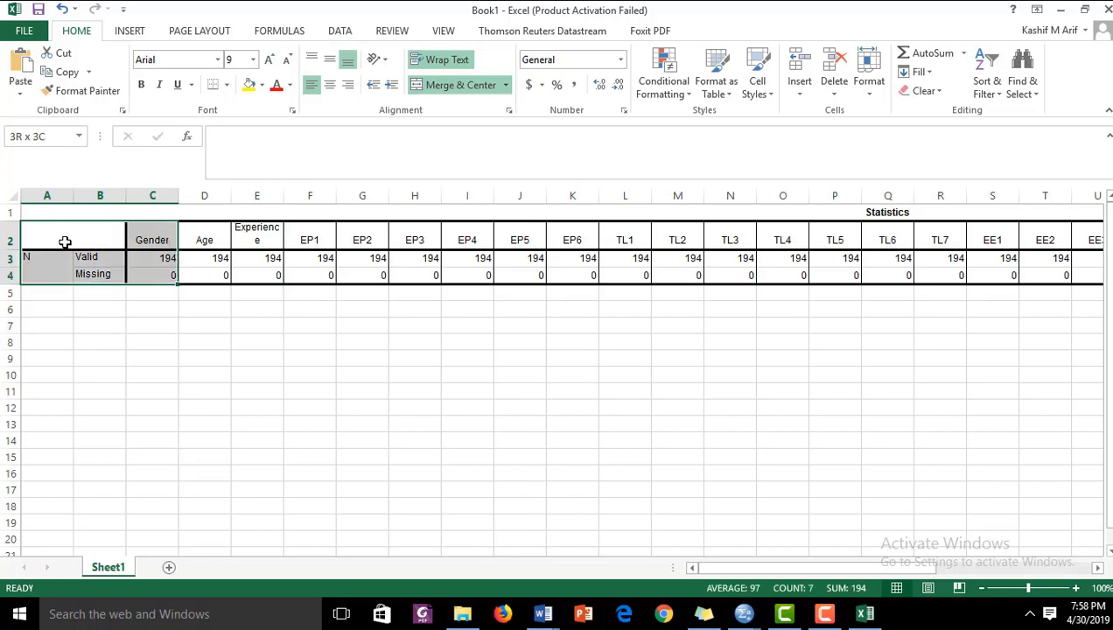
pyautogui.hotkey('ctrl', 'shift', 'Right')
pyautogui.hotkey('ctrl', 'c')
pyautogui.click(169, 567)
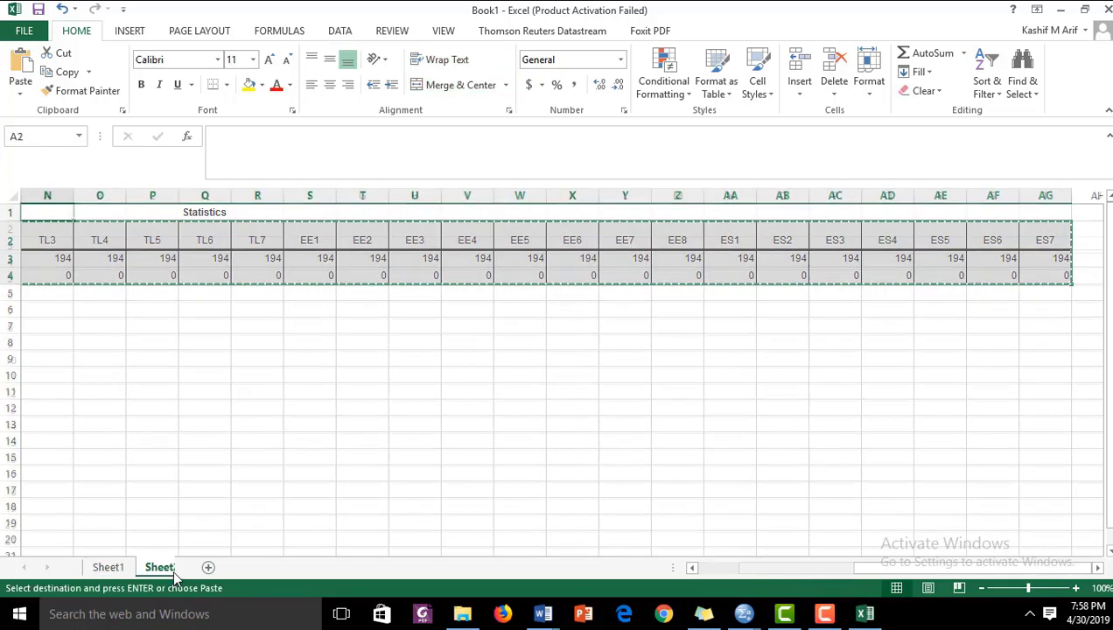
pyautogui.rightClick(56, 214)
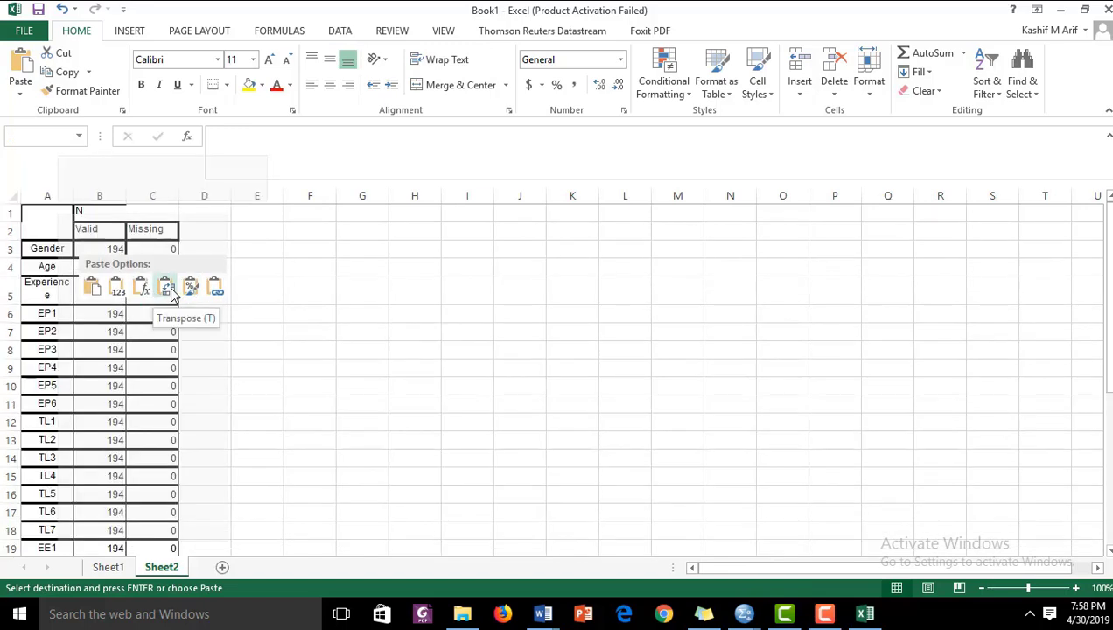
pyautogui.click(171, 293)
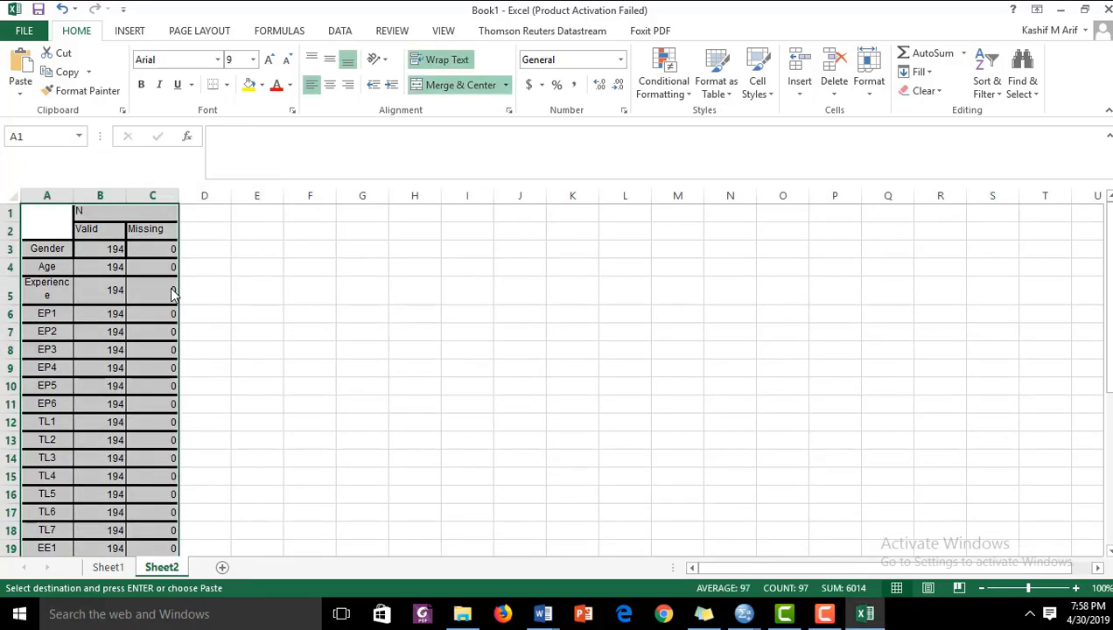
pyautogui.click(317, 305)
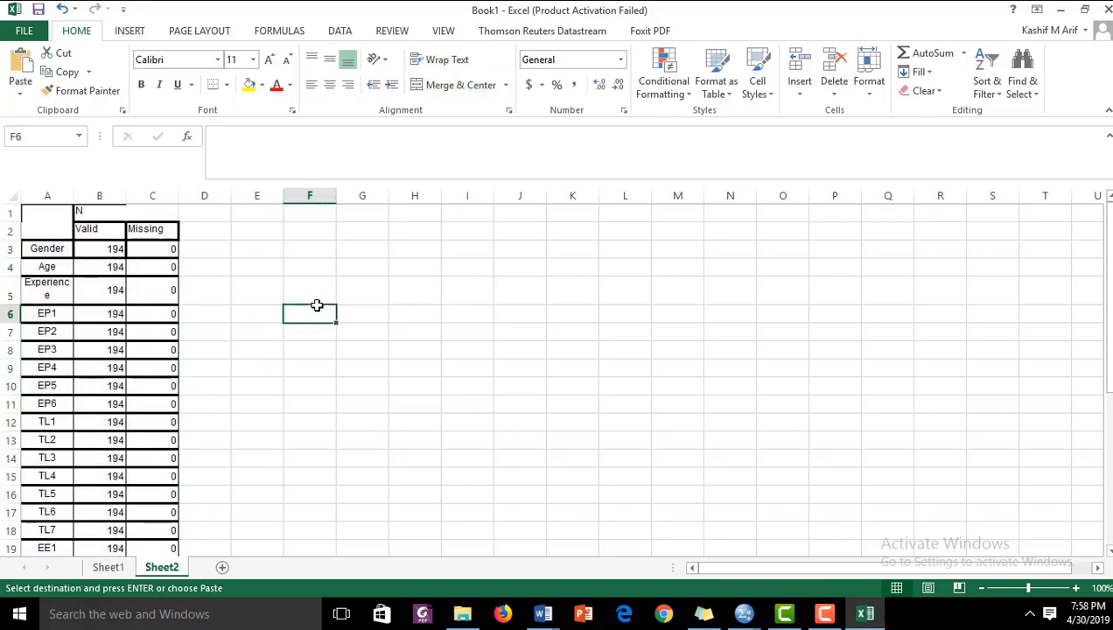
# Check the Missing column of the transposed table for every variable from Gender down to ES7
pyautogui.click(136, 287)
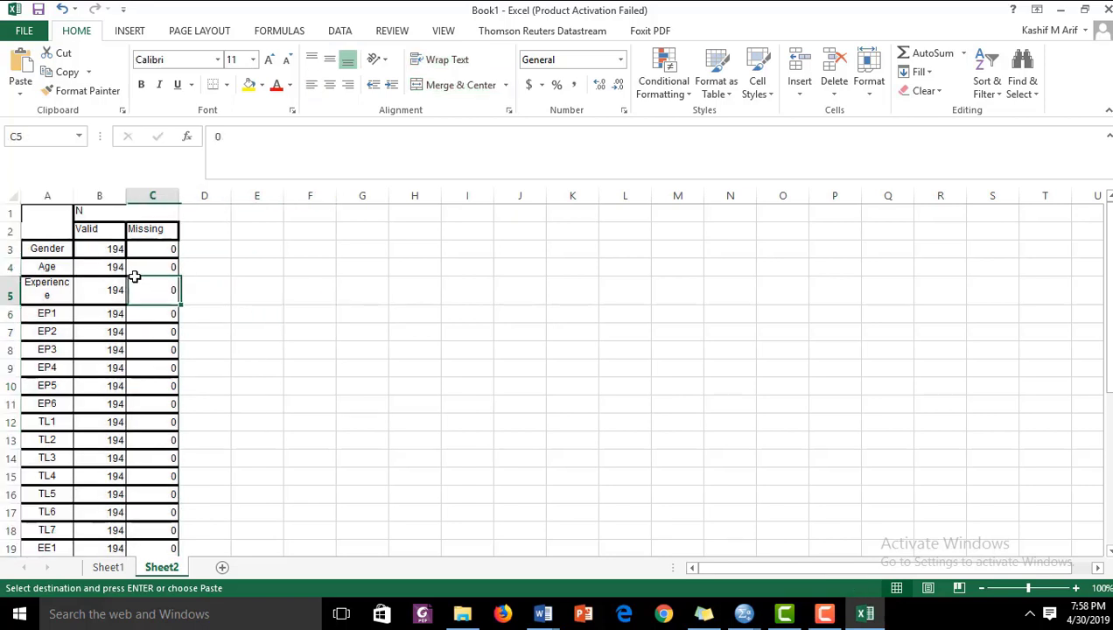
pyautogui.press('Up')
pyautogui.press('Up')
pyautogui.press('Down')
pyautogui.press('Down')
pyautogui.press('Down')
pyautogui.press('Down')
pyautogui.press('Down')
pyautogui.press('Down')
pyautogui.press('Down')
pyautogui.press('Down')
pyautogui.press('Down')
pyautogui.press('Down')
pyautogui.press('Down')
pyautogui.press('Down')
pyautogui.press('Down')
pyautogui.press('Down')
pyautogui.press('Down')
pyautogui.press('Down')
pyautogui.press('Down')
pyautogui.press('Down')
pyautogui.press('Down')
pyautogui.press('Down')
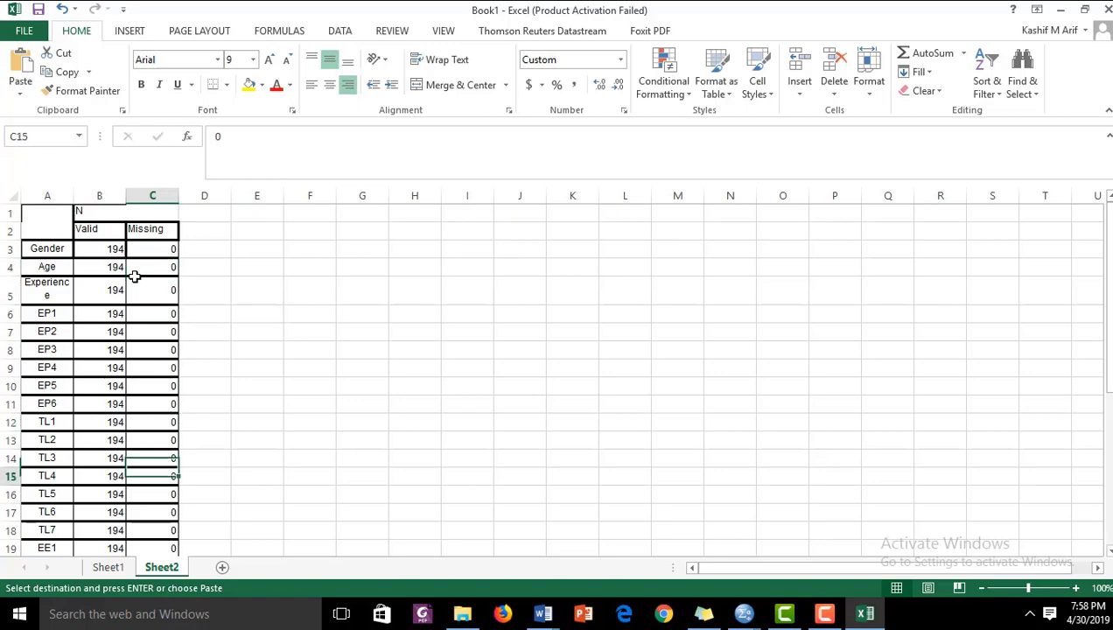
pyautogui.press('Down')
pyautogui.press('Down')
pyautogui.press('Down')
pyautogui.press('Up')
pyautogui.press('Up')
pyautogui.press('Up')
pyautogui.press('Up')
pyautogui.press('Up')
pyautogui.press('Up')
pyautogui.press('Up')
pyautogui.press('Up')
pyautogui.press('Up')
pyautogui.press('Up')
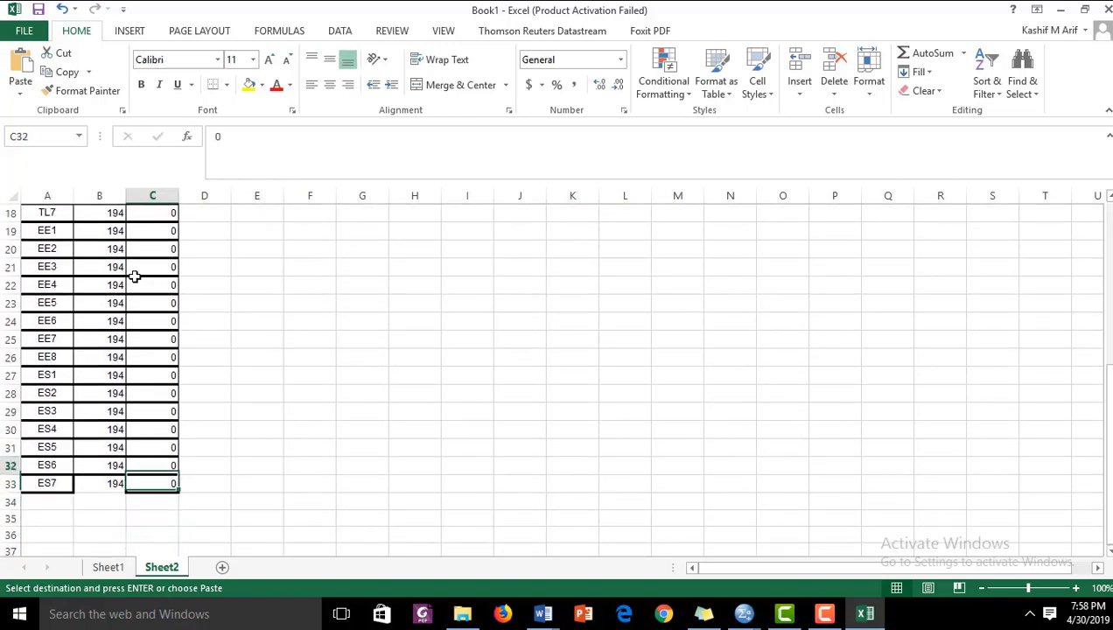
pyautogui.press('Up')
pyautogui.press('Up')
pyautogui.press('Up')
pyautogui.press('Up')
pyautogui.press('Up')
pyautogui.press('Up')
pyautogui.press('Up')
pyautogui.press('Up')
pyautogui.press('Up')
pyautogui.press('Up')
pyautogui.press('Up')
pyautogui.press('Up')
pyautogui.press('Up')
pyautogui.press('Up')
pyautogui.press('Up')
pyautogui.press('Up')
pyautogui.press('Up')
pyautogui.press('Up')
pyautogui.press('Up')
pyautogui.press('Up')
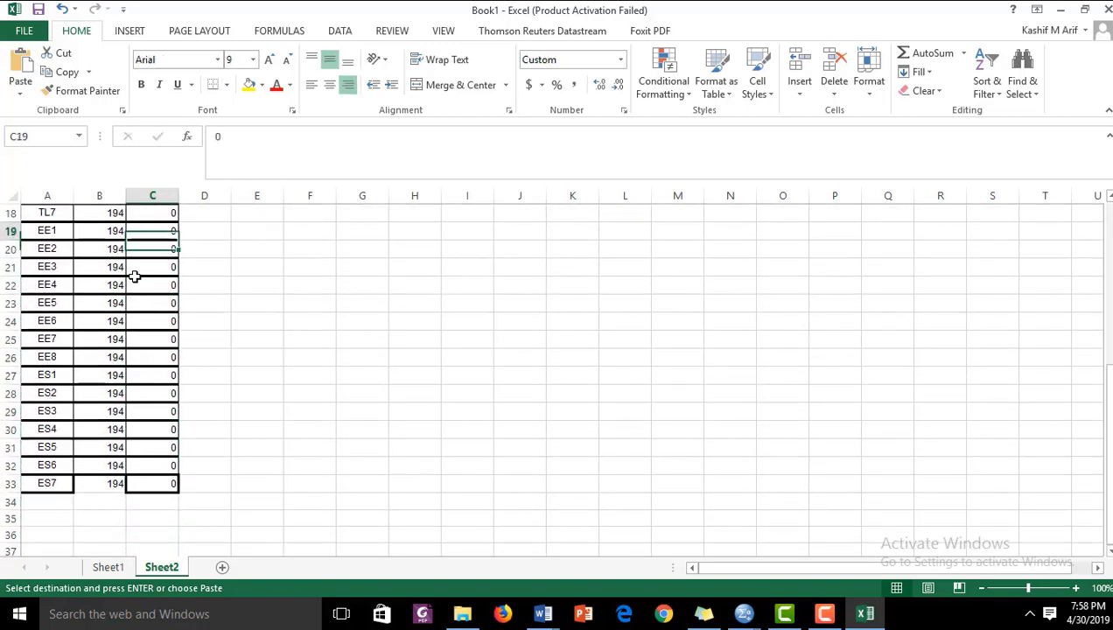
pyautogui.press('Down')
pyautogui.press('Down')
pyautogui.press('Down')
pyautogui.press('Down')
pyautogui.press('Down')
pyautogui.press('Down')
pyautogui.press('Down')
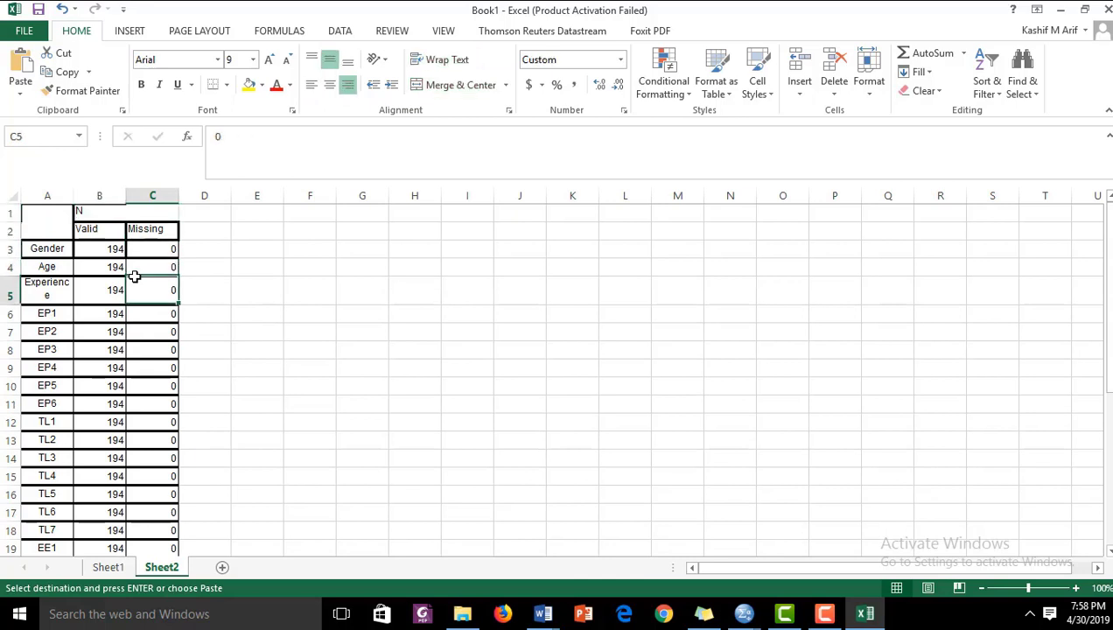
pyautogui.press('Down')
pyautogui.press('Down')
pyautogui.press('Down')
pyautogui.press('Down')
pyautogui.press('Down')
pyautogui.press('Down')
pyautogui.press('Down')
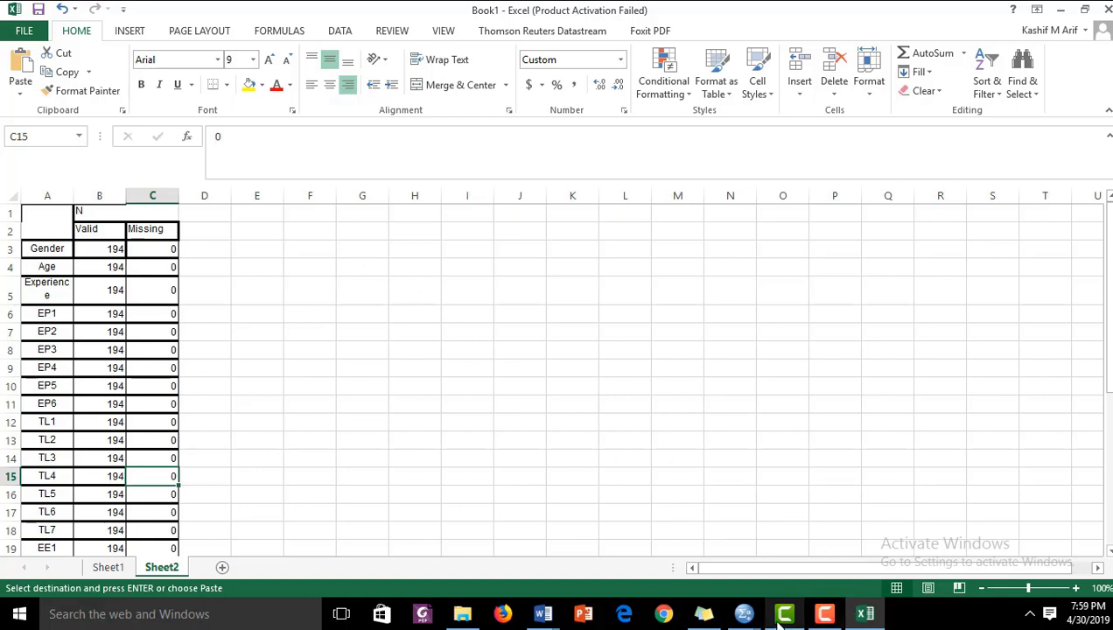
# Switch back to the SPSS Data Editor for Data 1.sav and open the Descriptives dialog
pyautogui.click(743, 615)
pyautogui.click(794, 528)
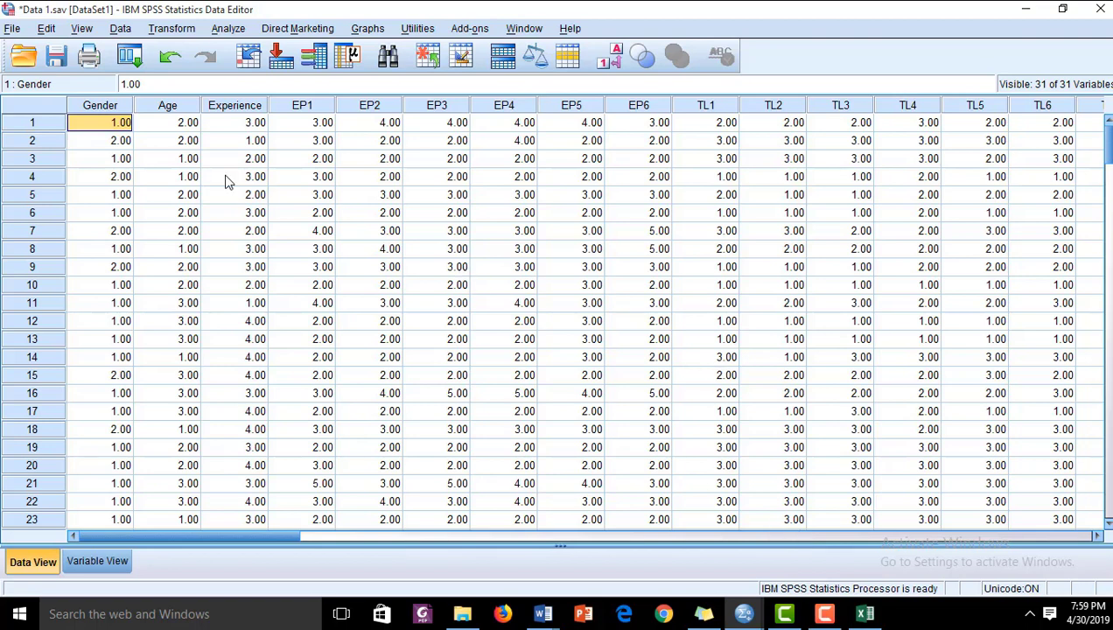
pyautogui.click(229, 29)
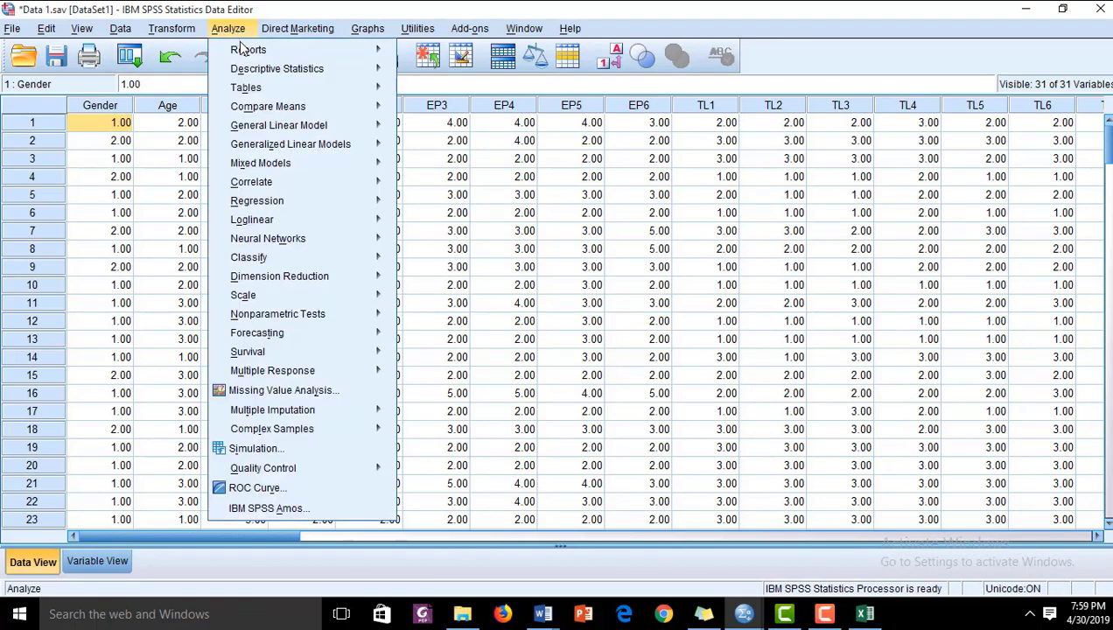
pyautogui.moveTo(242, 70)
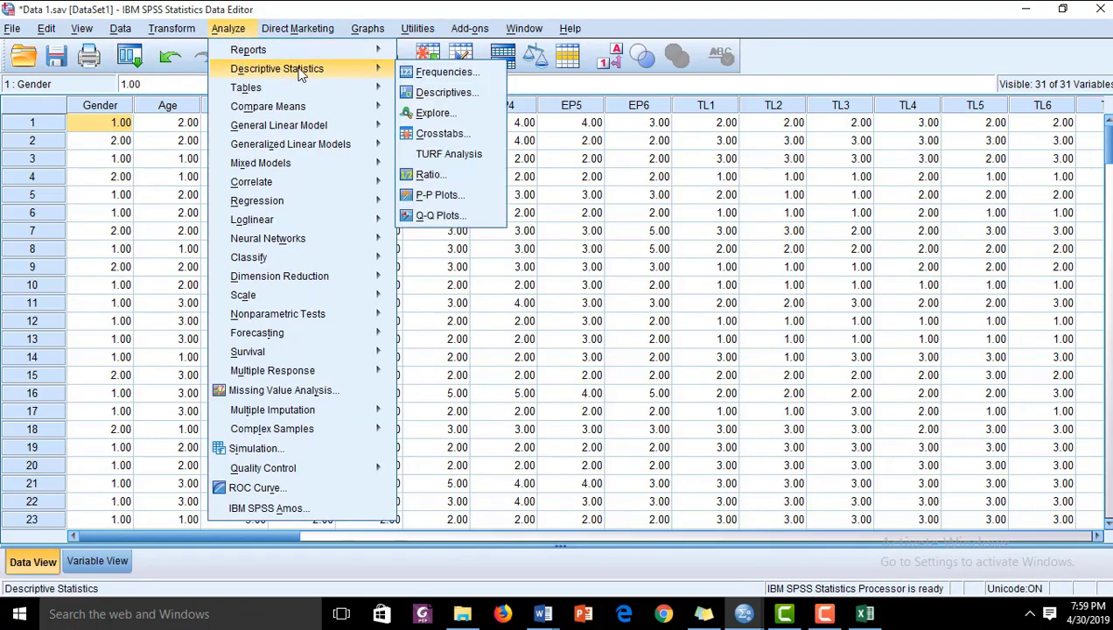
pyautogui.click(442, 93)
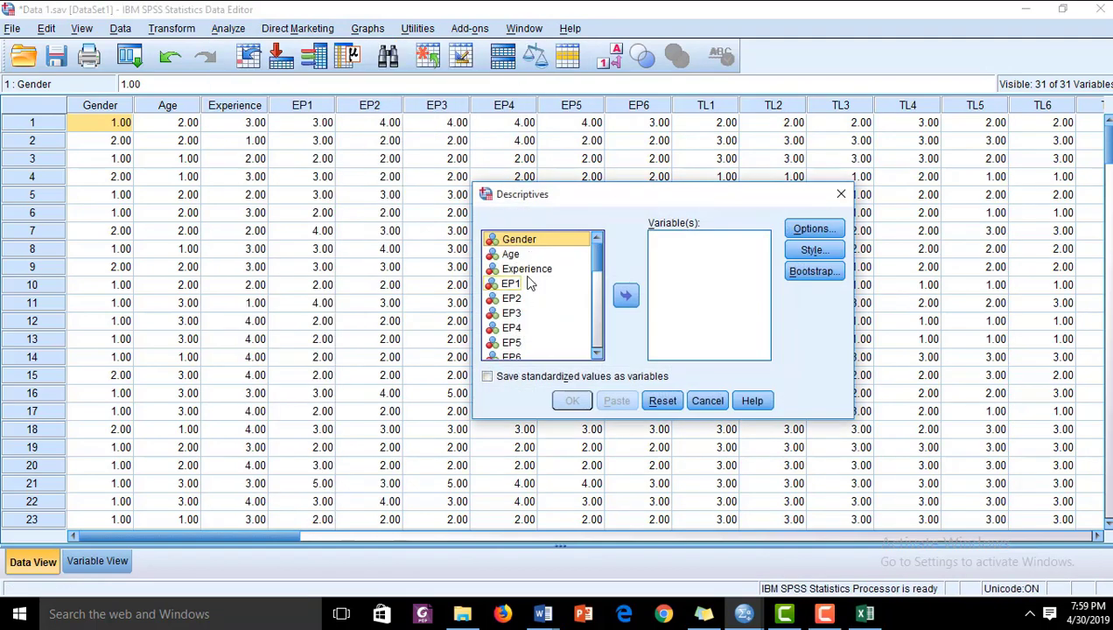
pyautogui.hotkey('shift', 'Down')
pyautogui.hotkey('shift', 'Down')
pyautogui.hotkey('shift', 'Down')
pyautogui.hotkey('shift', 'Down')
pyautogui.hotkey('shift', 'Down')
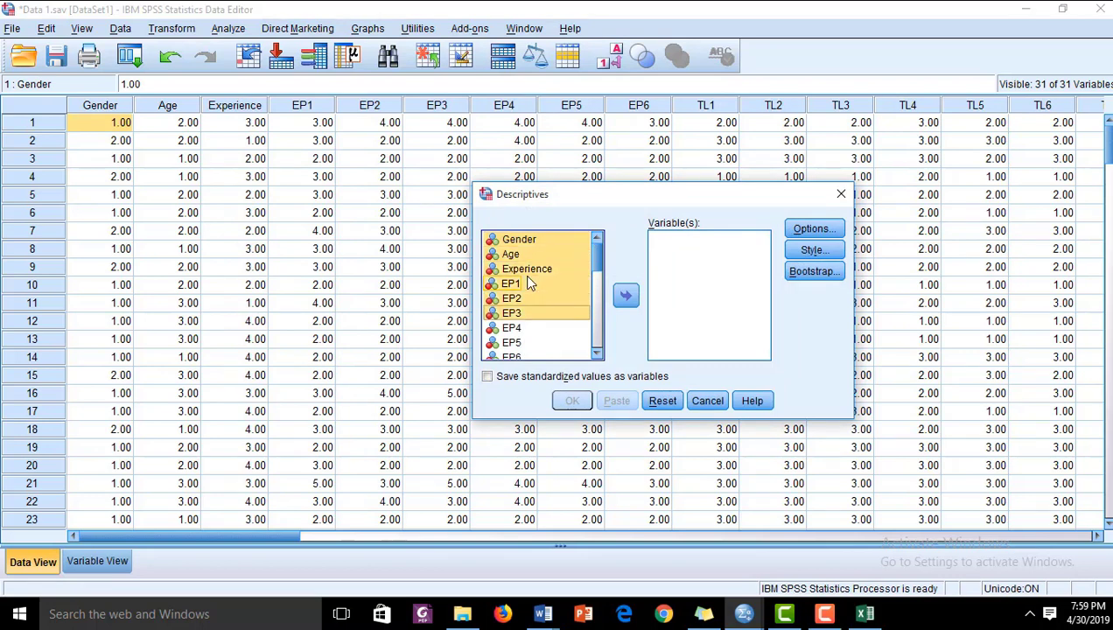
# Add all scale items from EP1 through ES7 to the Descriptives variables, leaving out Gender, Age and Experience
pyautogui.press('Up')
pyautogui.press('Down')
pyautogui.press('Up')
pyautogui.press('Up')
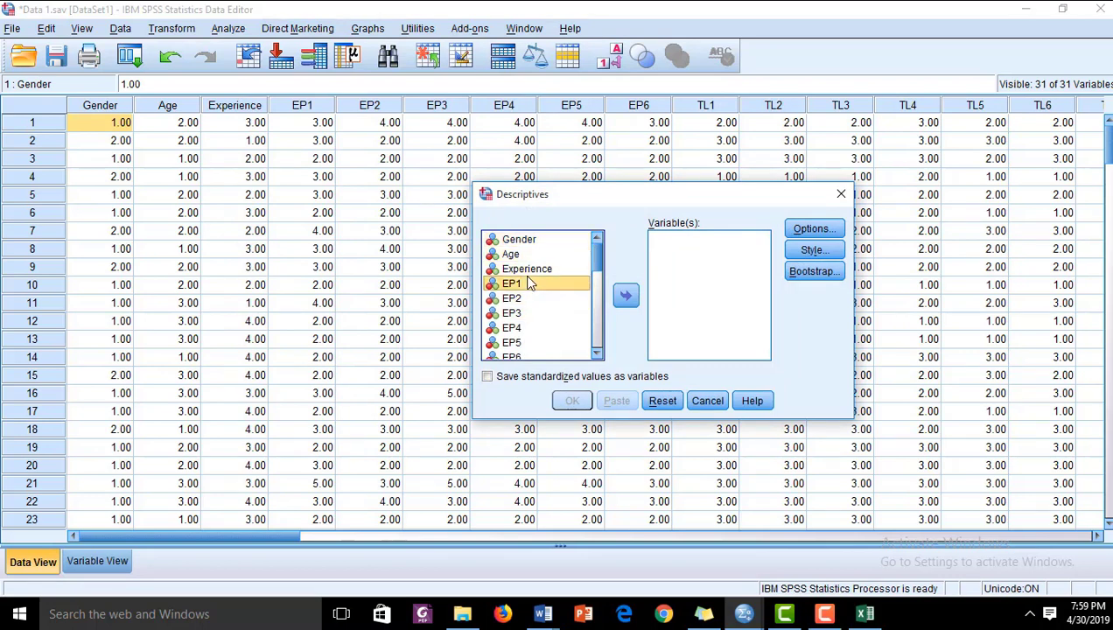
pyautogui.hotkey('shift', 'Down')
pyautogui.hotkey('shift', 'Down')
pyautogui.hotkey('shift', 'Down')
pyautogui.hotkey('shift', 'Down')
pyautogui.hotkey('shift', 'Down')
pyautogui.hotkey('shift', 'Down')
pyautogui.hotkey('shift', 'Down')
pyautogui.hotkey('shift', 'Down')
pyautogui.hotkey('shift', 'Down')
pyautogui.hotkey('shift', 'Down')
pyautogui.hotkey('shift', 'Down')
pyautogui.hotkey('shift', 'Down')
pyautogui.hotkey('shift', 'Down')
pyautogui.hotkey('shift', 'Down')
pyautogui.hotkey('shift', 'Down')
pyautogui.hotkey('shift', 'Down')
pyautogui.hotkey('shift', 'Down')
pyautogui.hotkey('shift', 'Down')
pyautogui.hotkey('shift', 'Down')
pyautogui.hotkey('shift', 'Down')
pyautogui.hotkey('shift', 'Down')
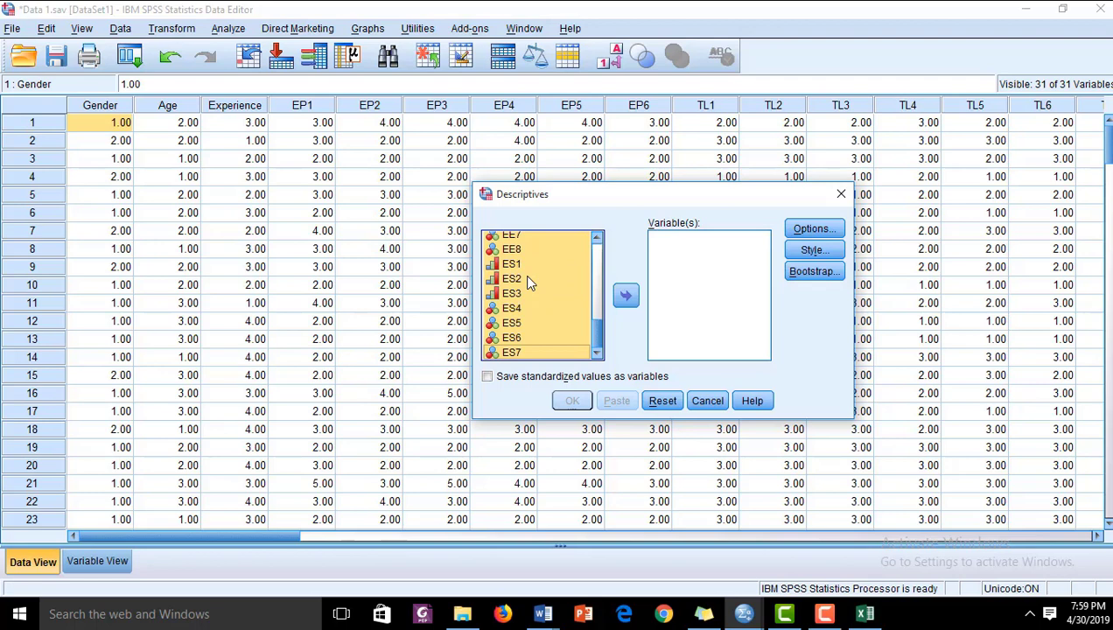
pyautogui.click(632, 297)
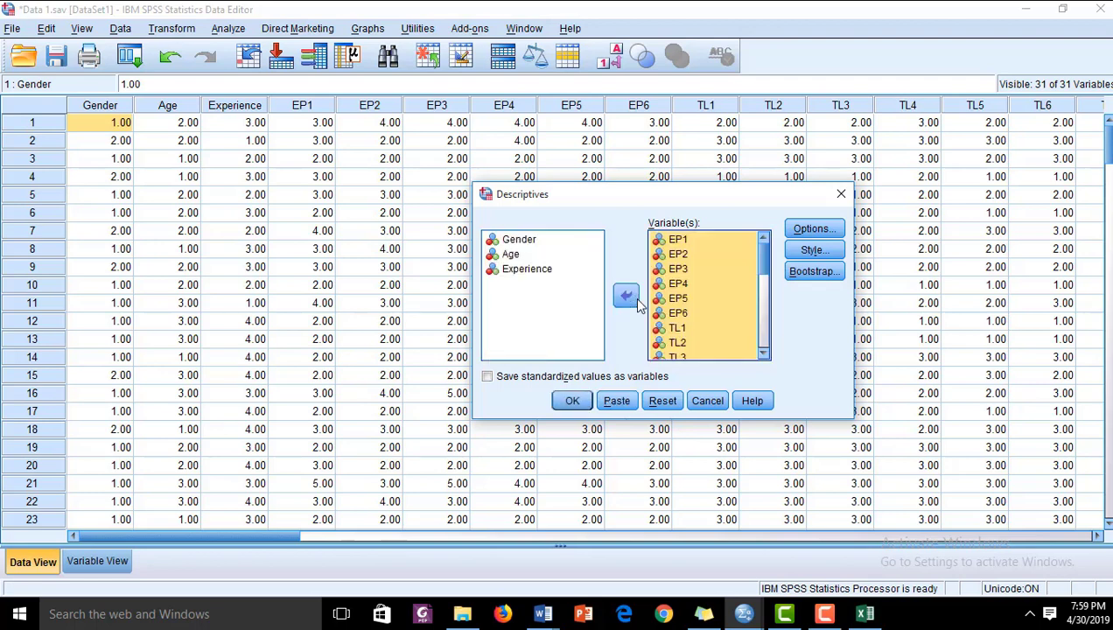
# Limit the Descriptives statistics to maximum, kurtosis and skewness, leaving out mean, standard deviation and minimum, and run the analysis
pyautogui.click(805, 231)
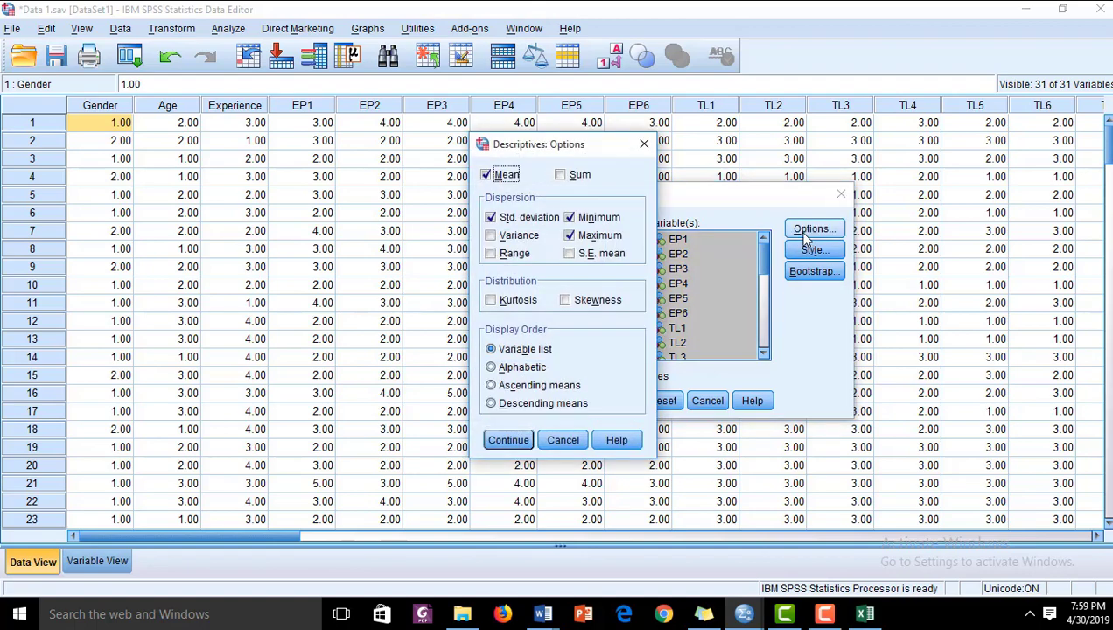
pyautogui.moveTo(581, 147); pyautogui.dragTo(614, 144)
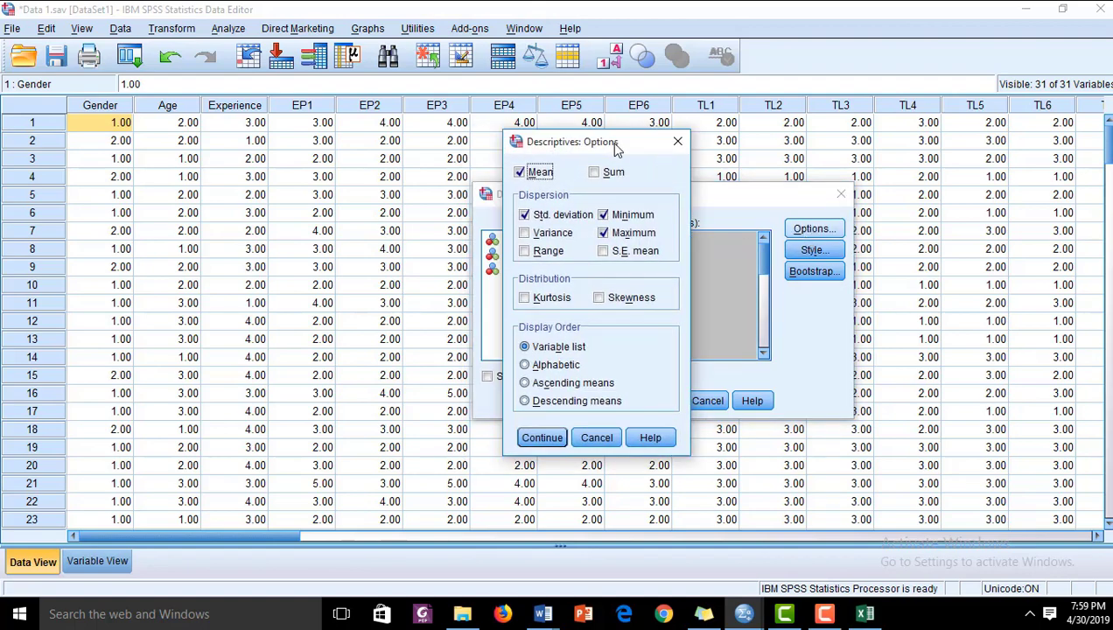
pyautogui.click(519, 172)
pyautogui.click(524, 214)
pyautogui.click(603, 214)
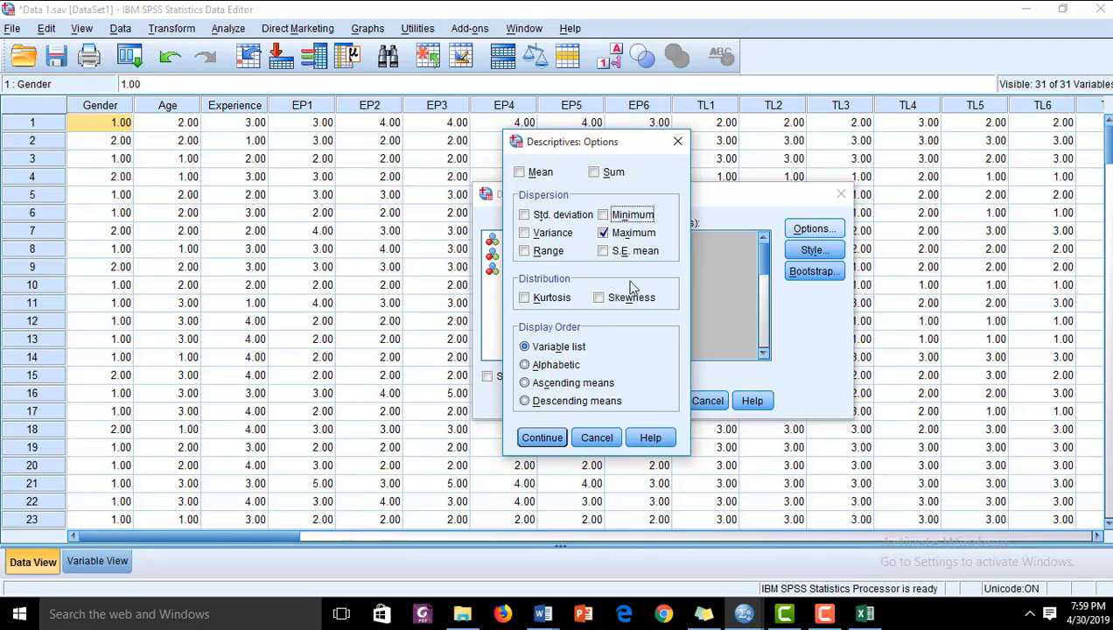
pyautogui.click(540, 306)
pyautogui.click(629, 305)
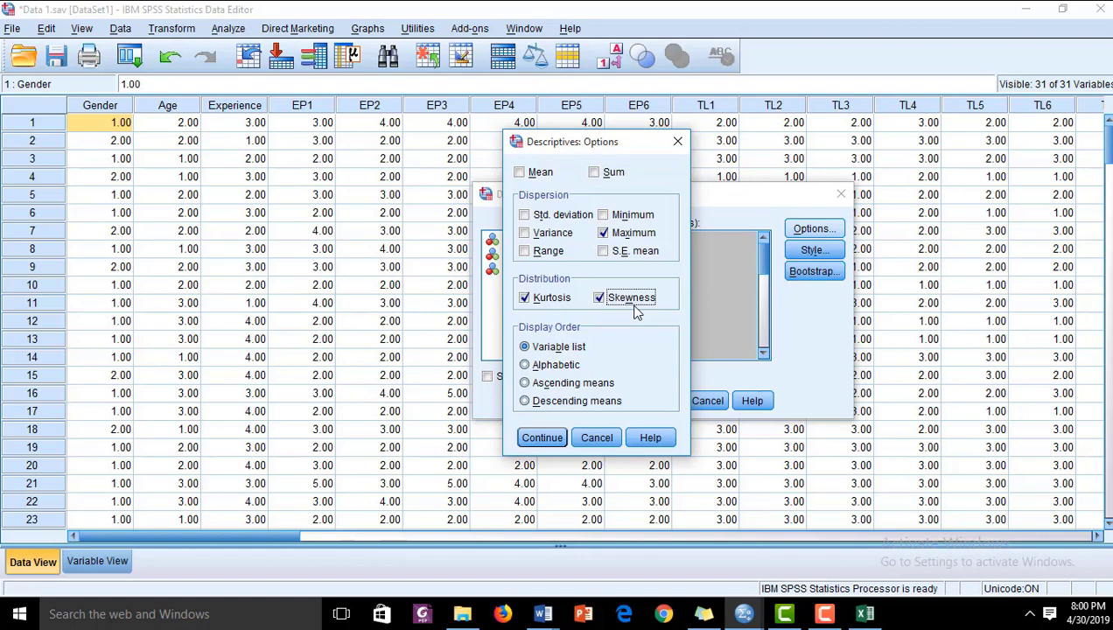
pyautogui.click(533, 438)
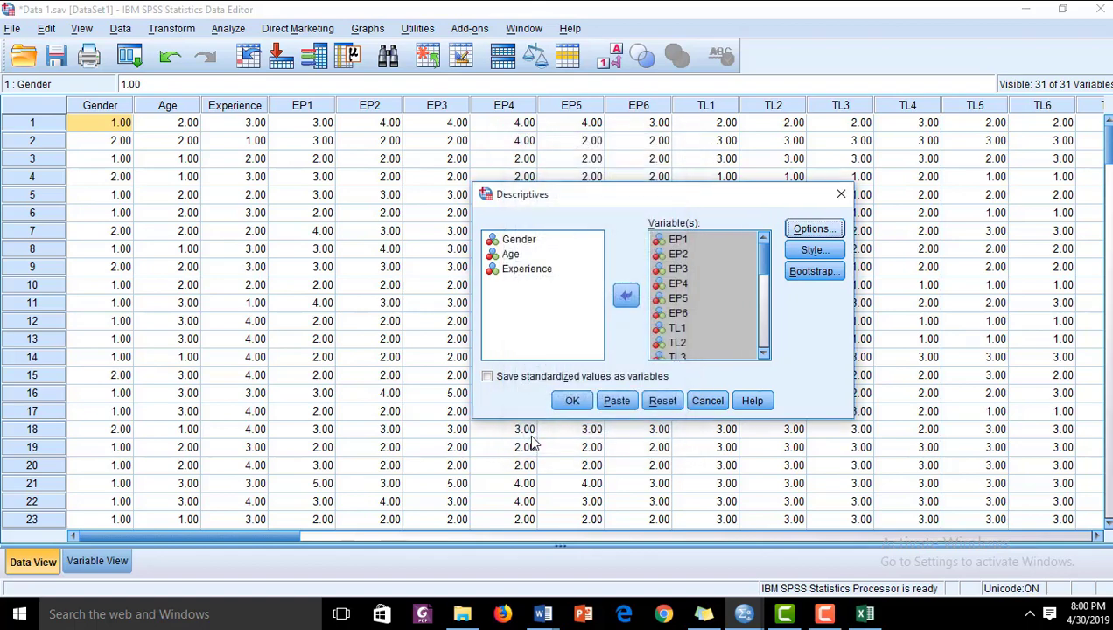
pyautogui.click(570, 400)
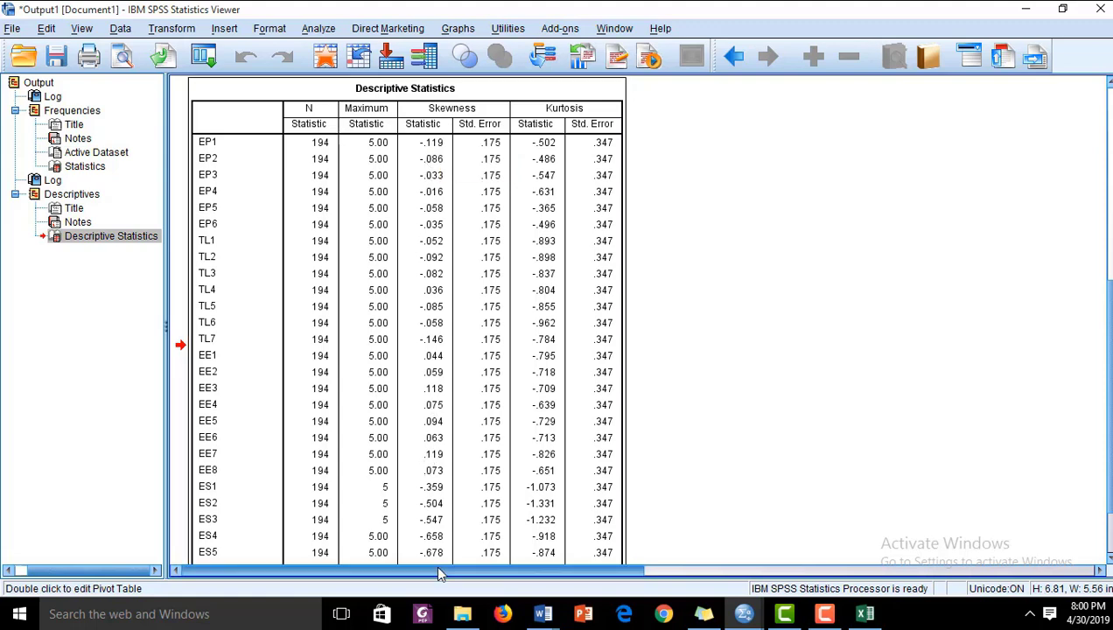
# Examine the skewness and kurtosis statistics of every item from EP1 to ES7 in the Descriptive Statistics table
pyautogui.scroll(-3, 440, 559)
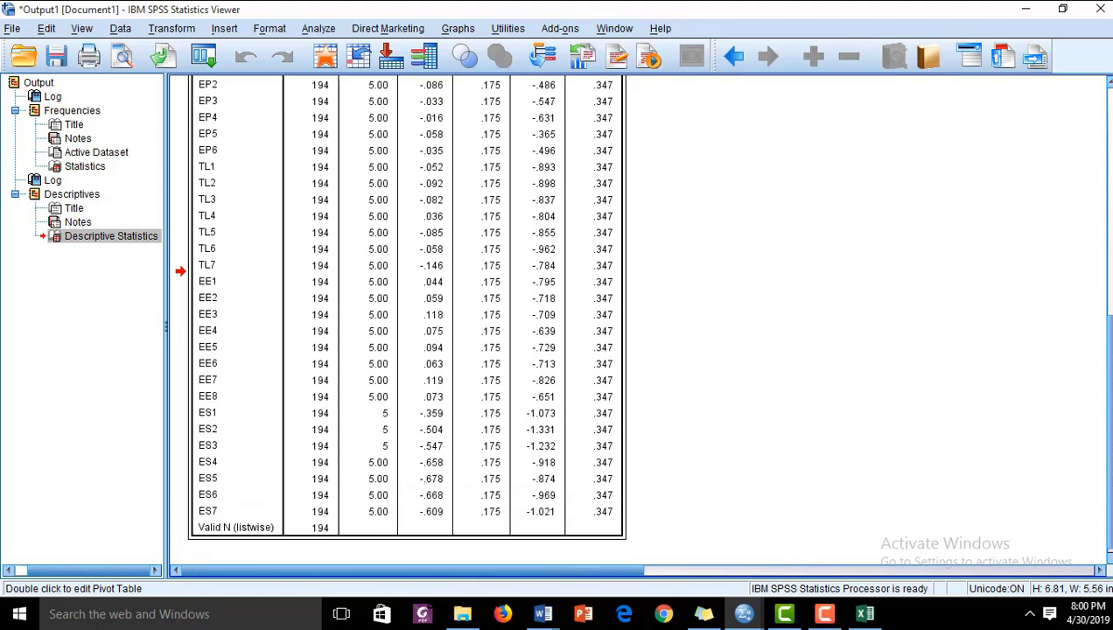
pyautogui.scroll(-1, 406, 306)
pyautogui.scroll(6, 406, 306)
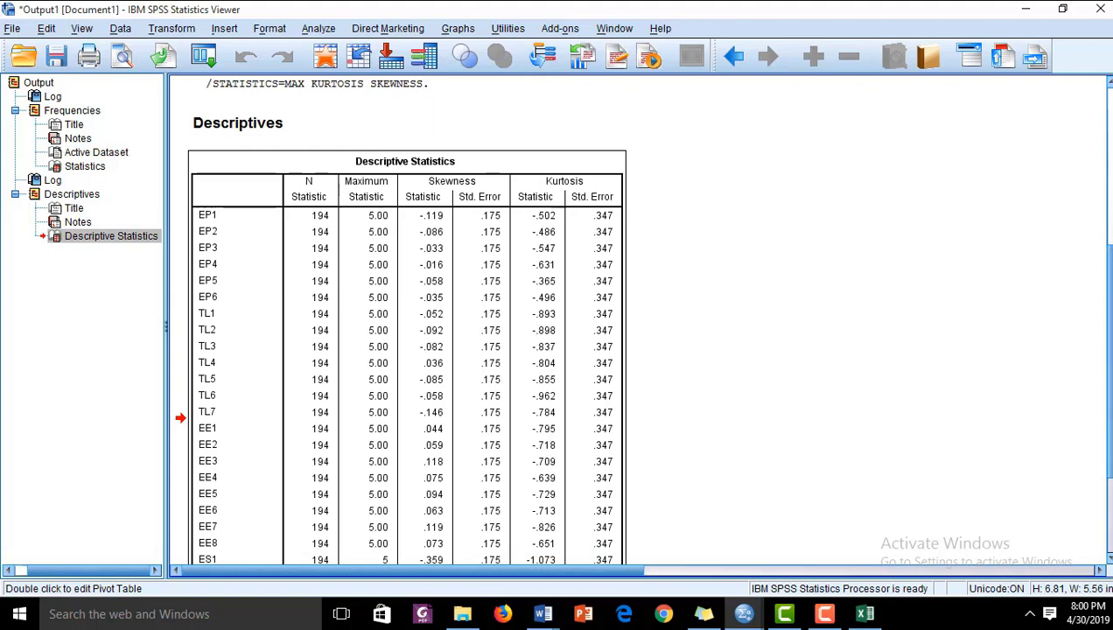
pyautogui.scroll(-1, 406, 307)
pyautogui.scroll(-5, 405, 306)
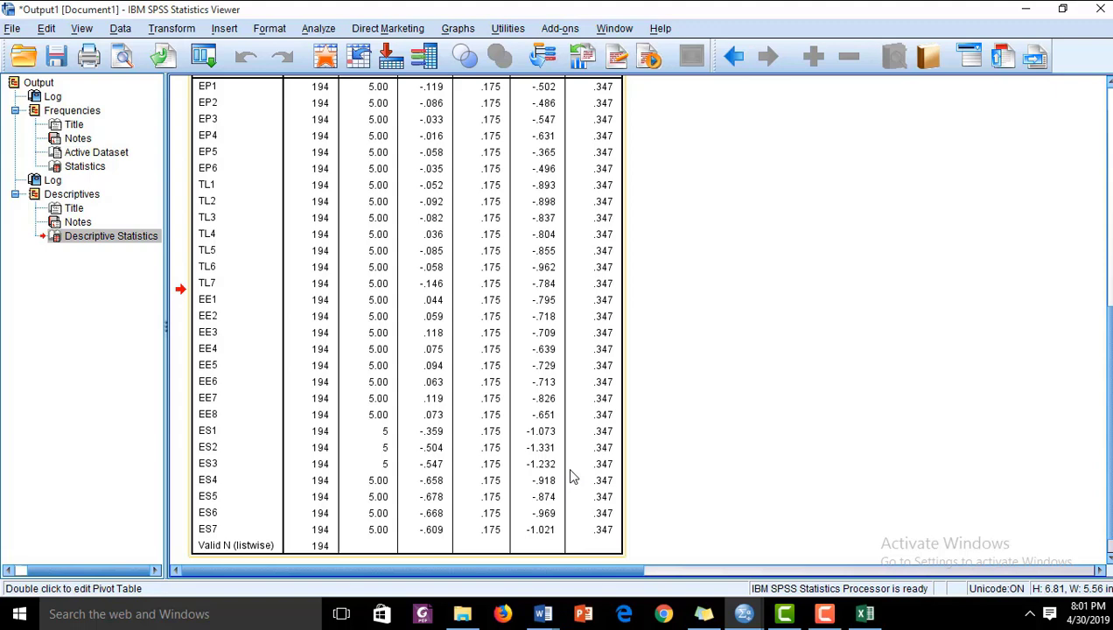
pyautogui.click(570, 477)
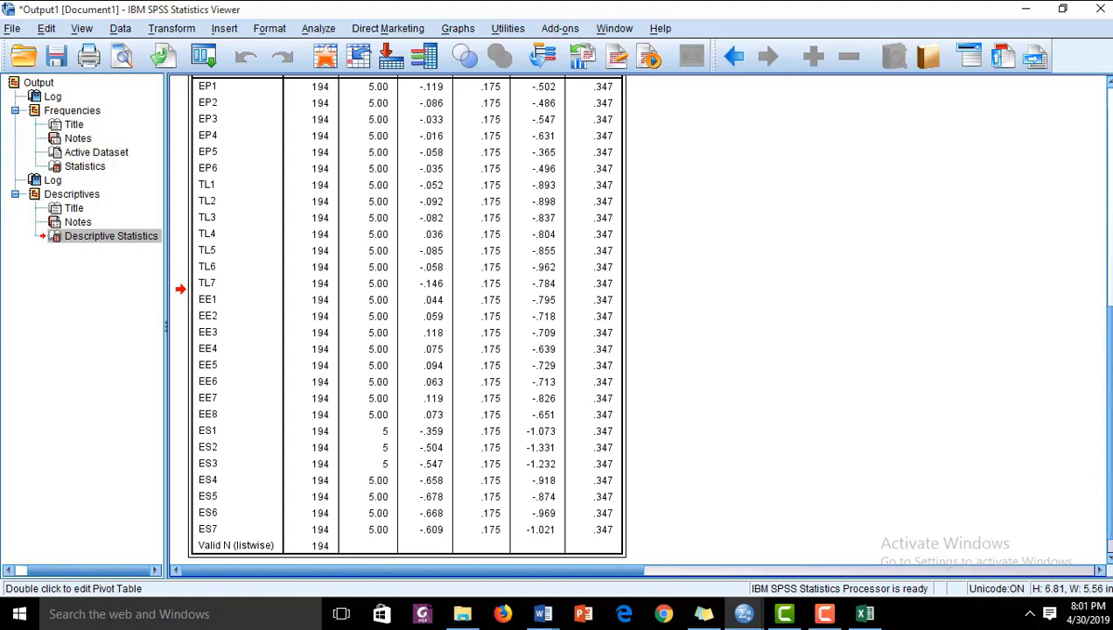
pyautogui.scroll(7, 643, 319)
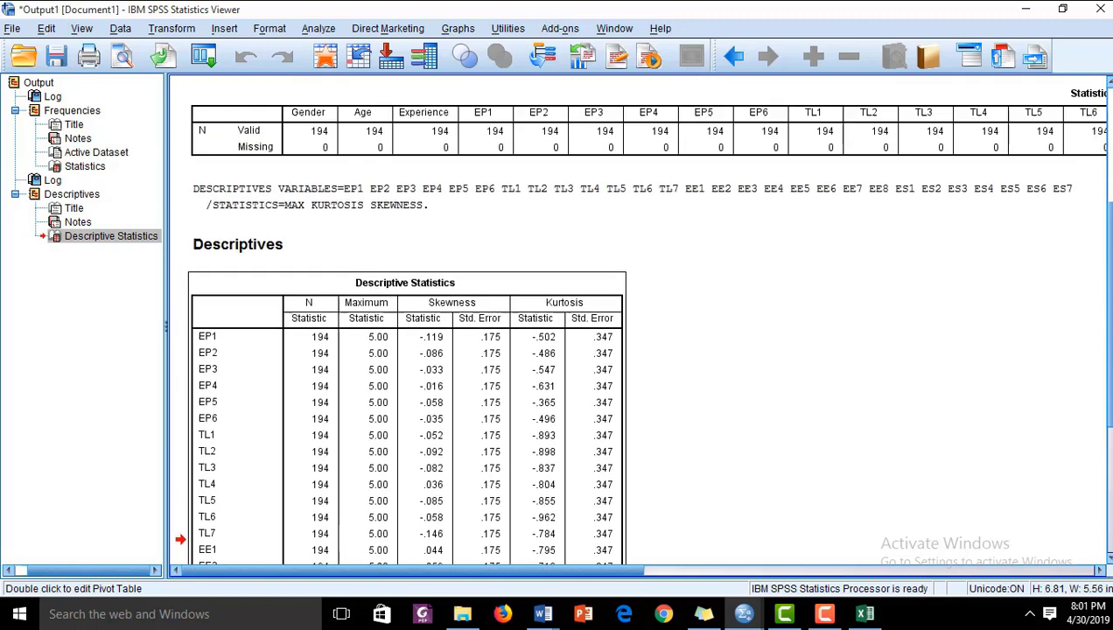
pyautogui.scroll(-5, 643, 319)
pyautogui.scroll(-1, 642, 319)
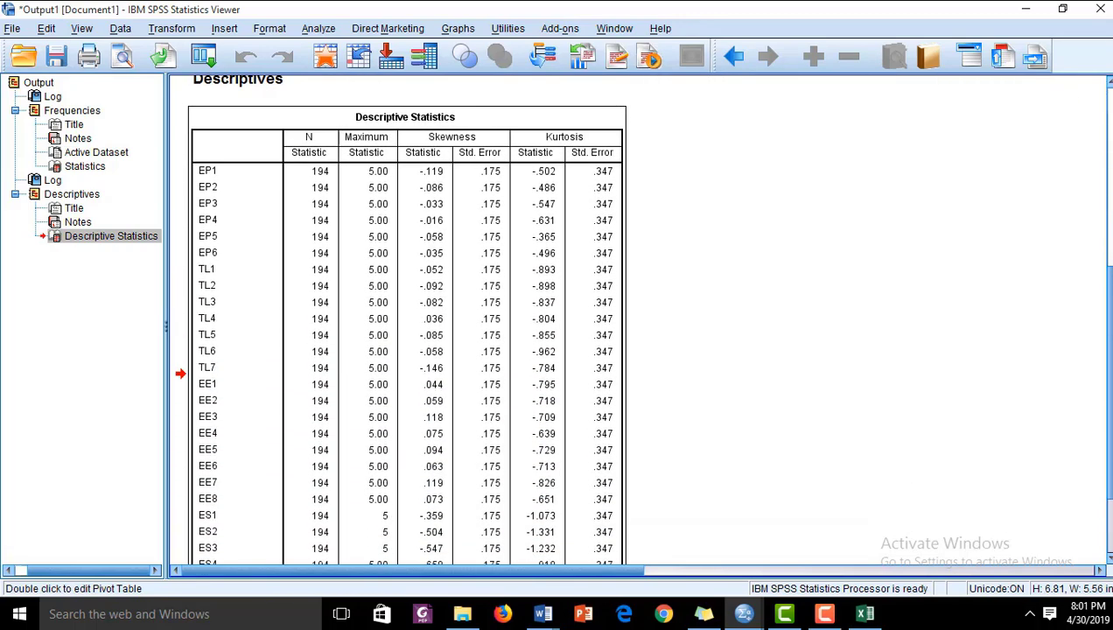
# Rerun Descriptives on the same scale items with standardized values saved as variables
pyautogui.click(315, 29)
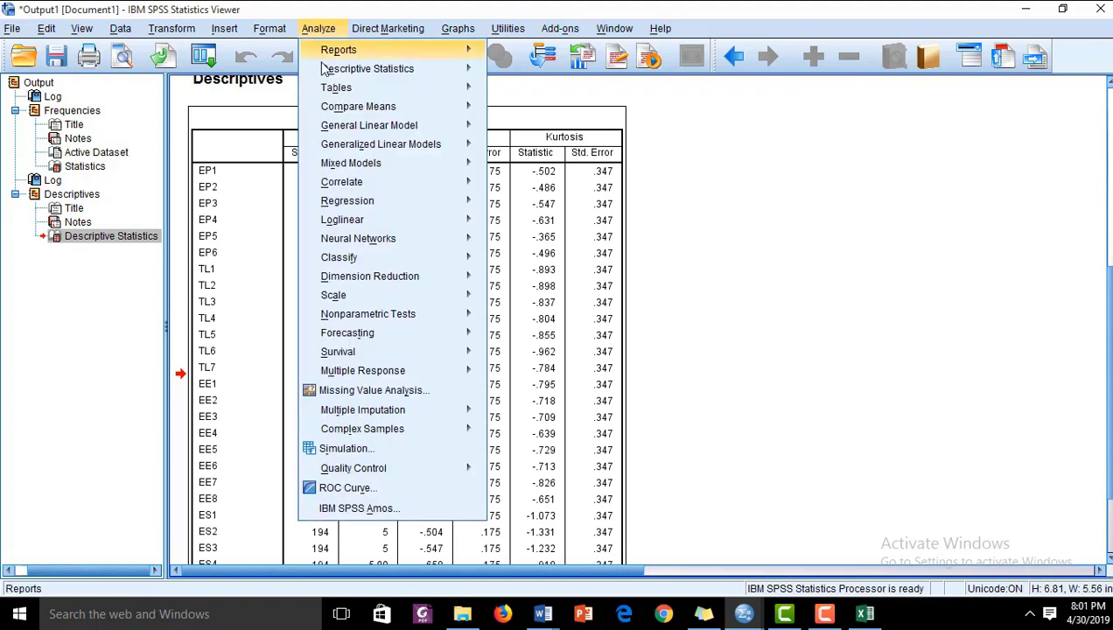
pyautogui.moveTo(385, 70)
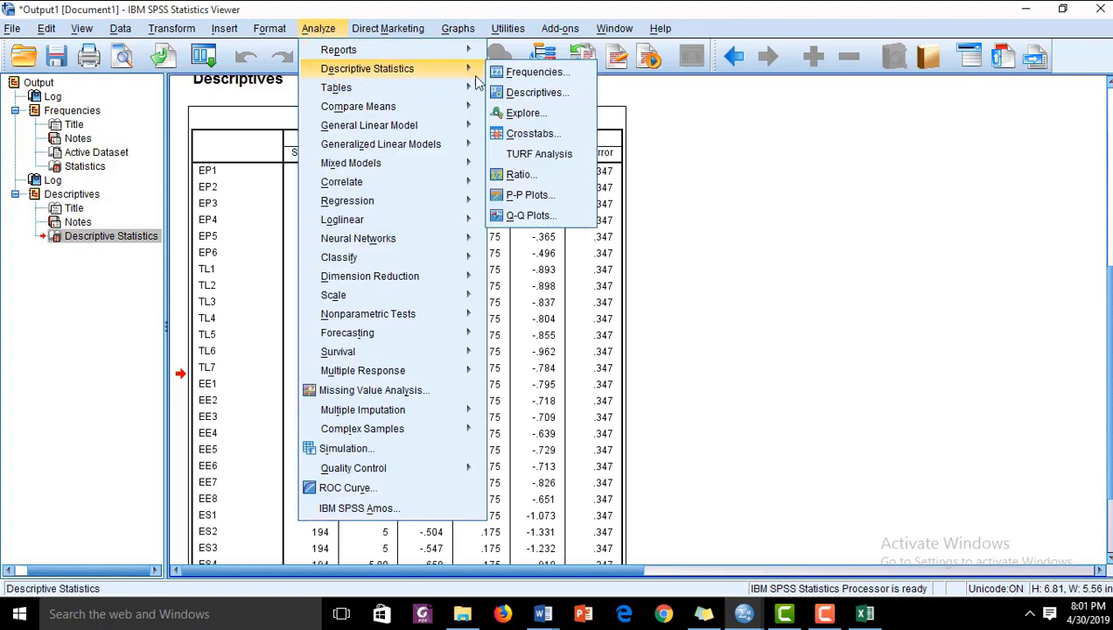
pyautogui.click(517, 93)
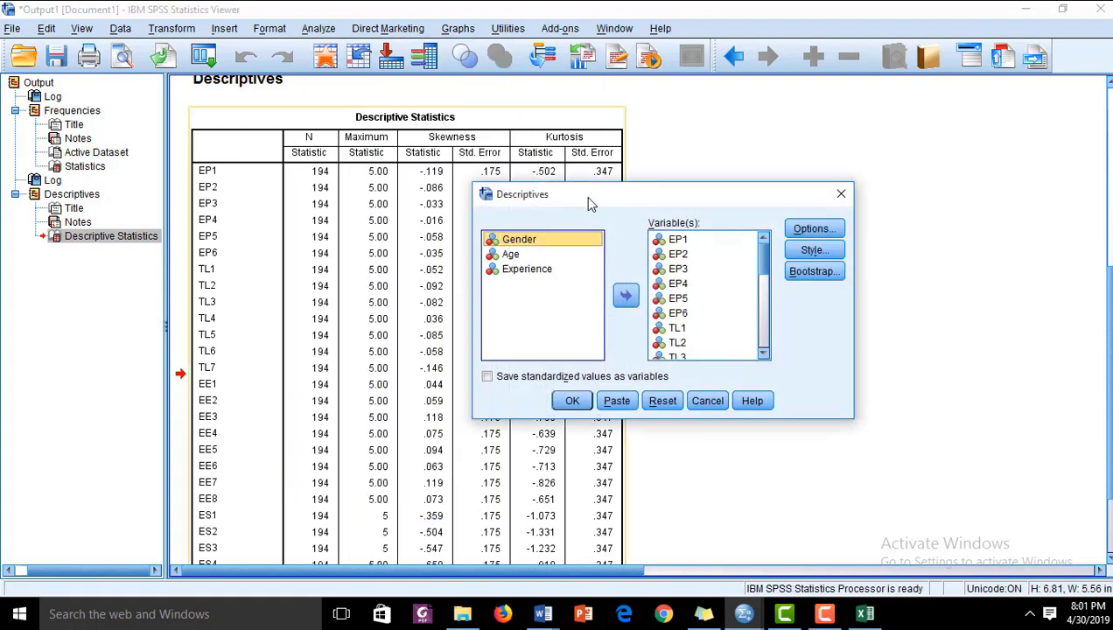
pyautogui.moveTo(592, 197); pyautogui.dragTo(464, 169)
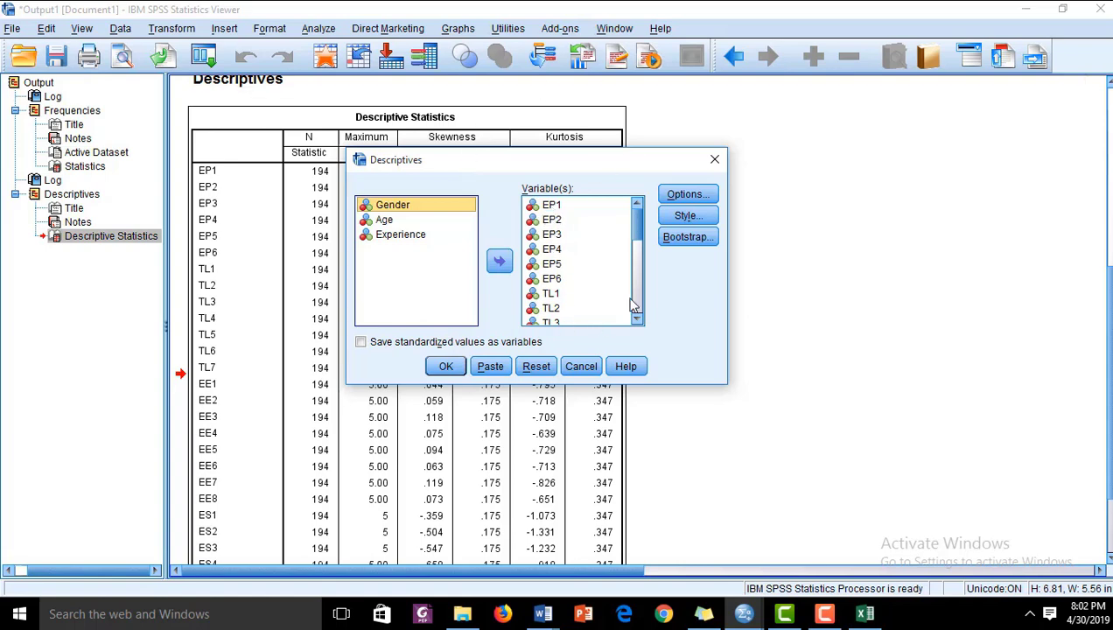
pyautogui.moveTo(639, 236)
pyautogui.mouseDown()
pyautogui.moveTo(638, 304)
pyautogui.moveTo(631, 255)
pyautogui.moveTo(626, 279)
pyautogui.moveTo(633, 232)
pyautogui.mouseUp()
pyautogui.click(362, 343)
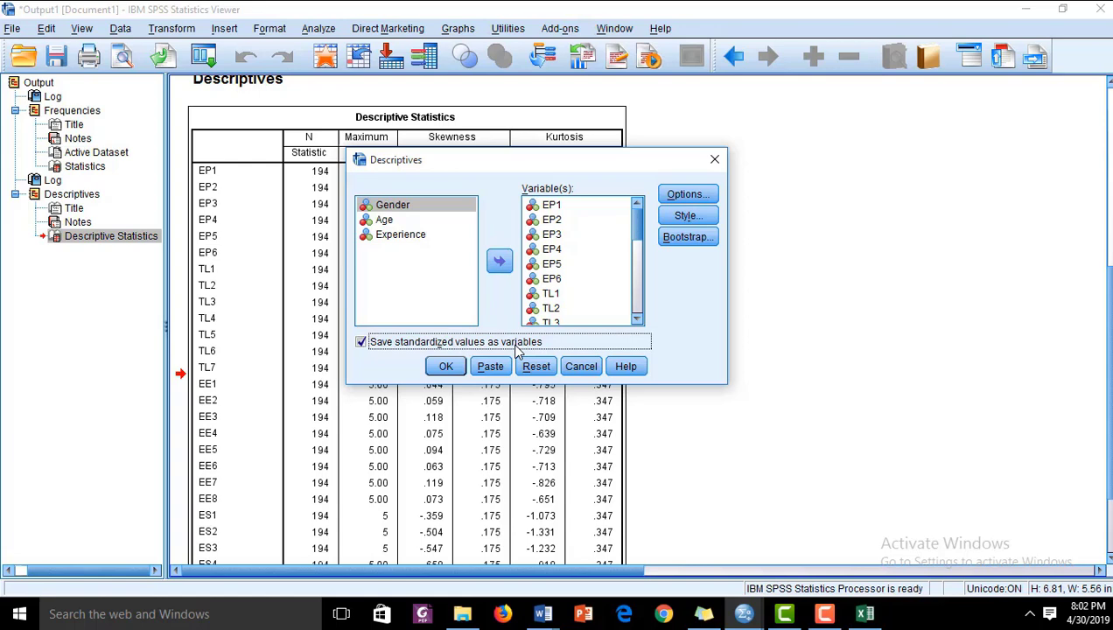
pyautogui.click(444, 368)
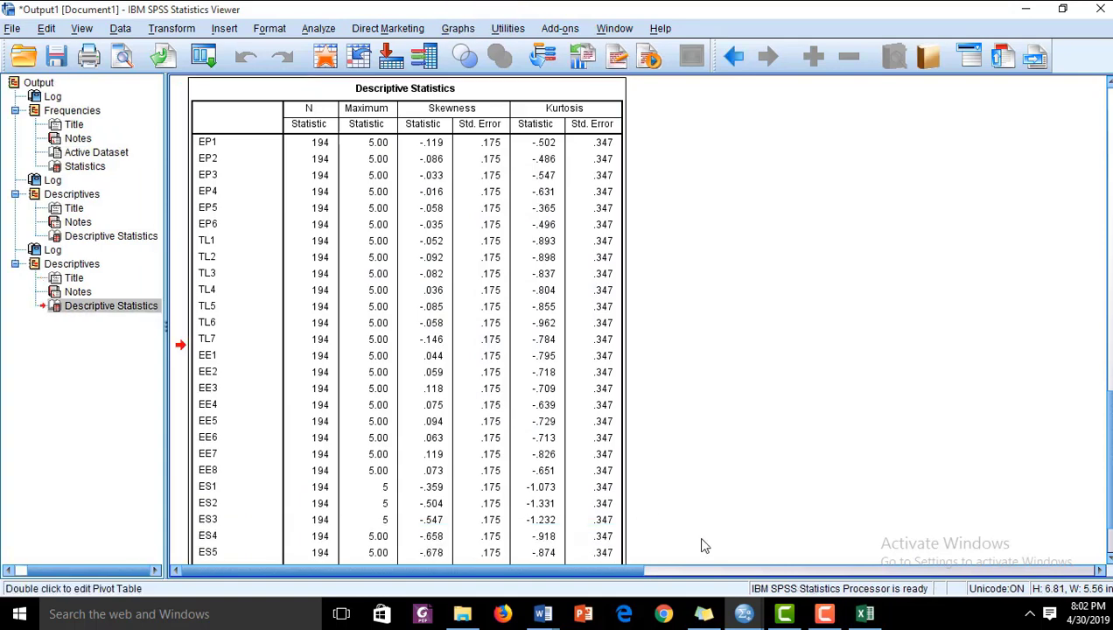
# Switch to the Data Editor and look through the new Z-score columns from ZES7 back to ZEP1
pyautogui.moveTo(743, 613)
pyautogui.click(805, 554)
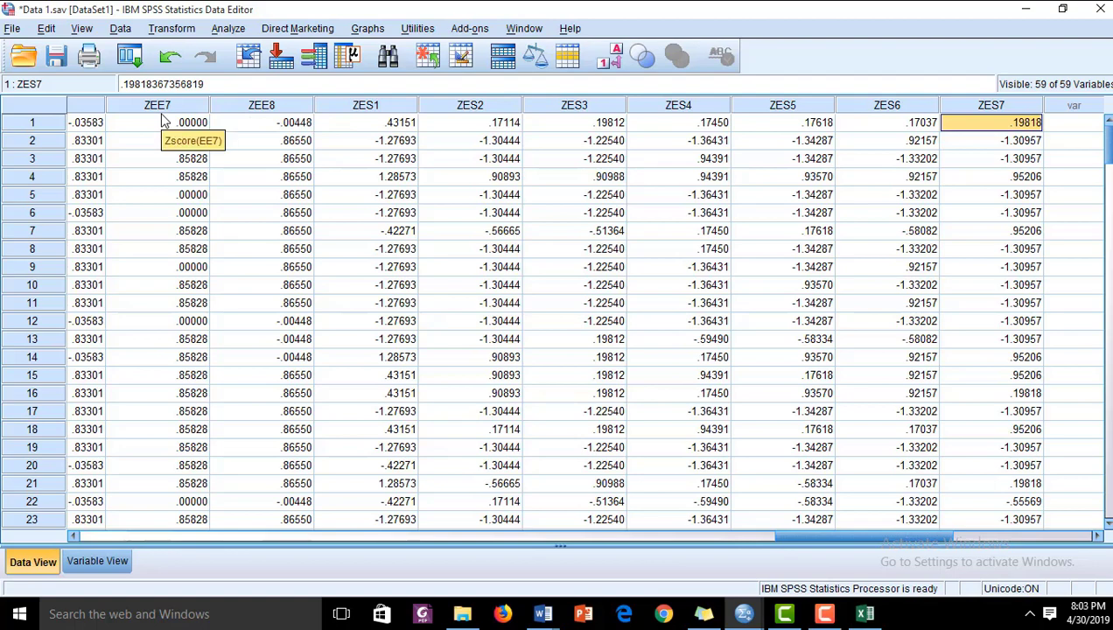
pyautogui.click(168, 161)
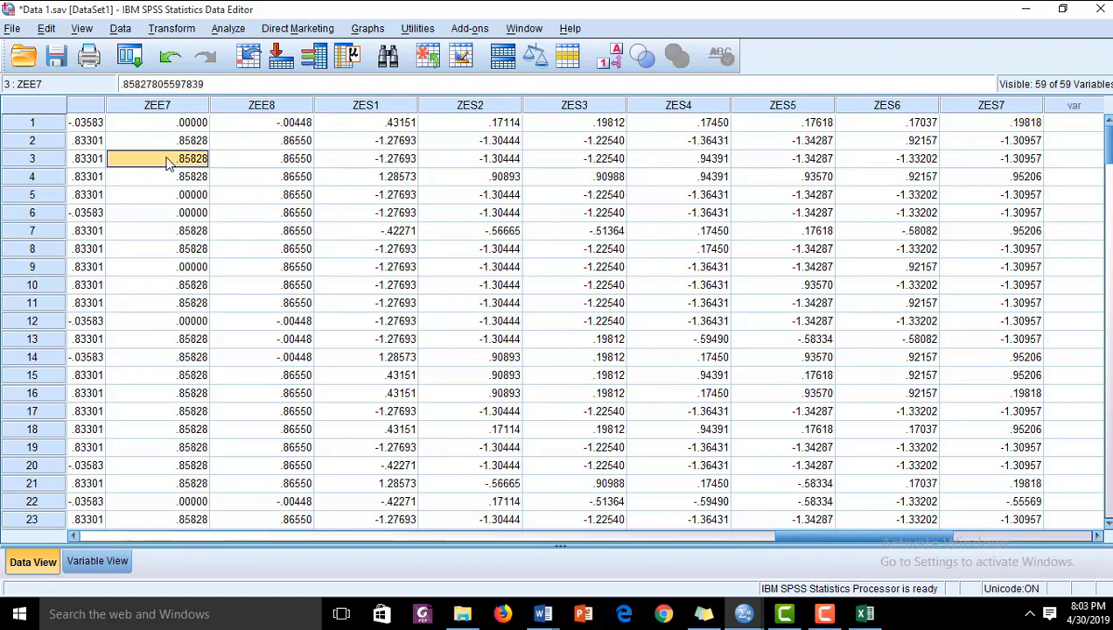
pyautogui.press('Left')
pyautogui.press('Left')
pyautogui.press('Left')
pyautogui.press('Left')
pyautogui.press('Left')
pyautogui.press('Left')
pyautogui.press('Left')
pyautogui.press('Left')
pyautogui.press('Left')
pyautogui.press('Left')
pyautogui.press('Left')
pyautogui.press('Left')
pyautogui.press('Left')
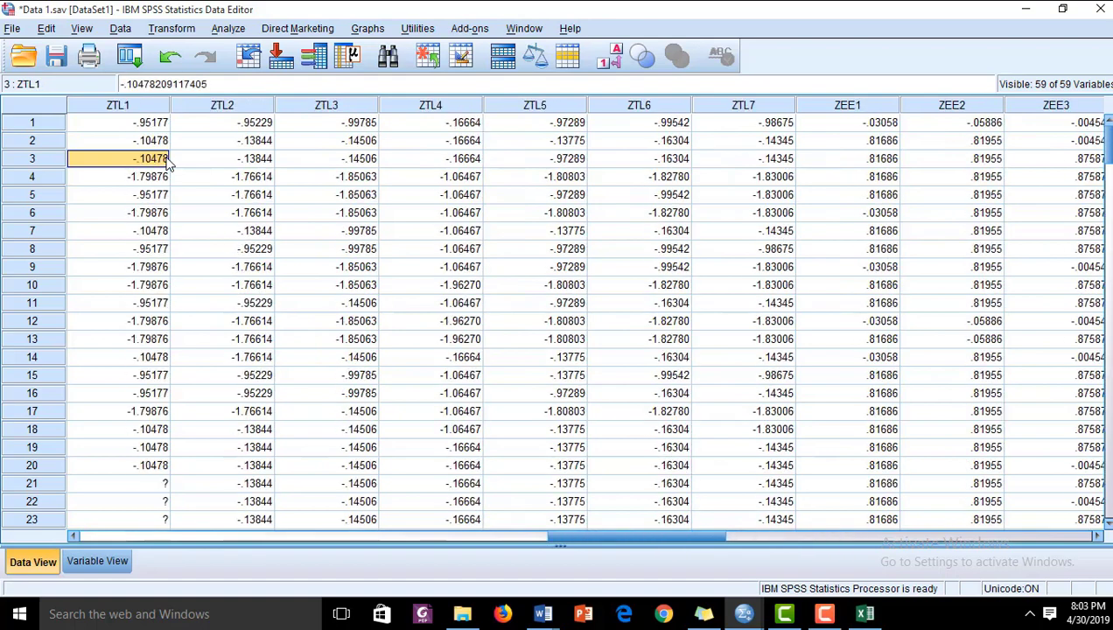
pyautogui.press('Left')
pyautogui.press('Left')
pyautogui.press('Left')
pyautogui.press('Left')
pyautogui.press('Left')
pyautogui.press('Left')
pyautogui.press('Left')
pyautogui.press('Left')
pyautogui.press('Left')
pyautogui.press('Right')
pyautogui.press('Right')
pyautogui.press('Right')
pyautogui.press('Right')
pyautogui.press('Right')
pyautogui.press('Right')
pyautogui.press('Left')
pyautogui.press('Left')
pyautogui.press('Up')
pyautogui.press('Up')
pyautogui.press('Left')
pyautogui.press('Left')
pyautogui.press('Right')
pyautogui.press('Right')
pyautogui.press('Right')
pyautogui.press('Right')
pyautogui.press('Left')
pyautogui.press('Left')
pyautogui.press('Left')
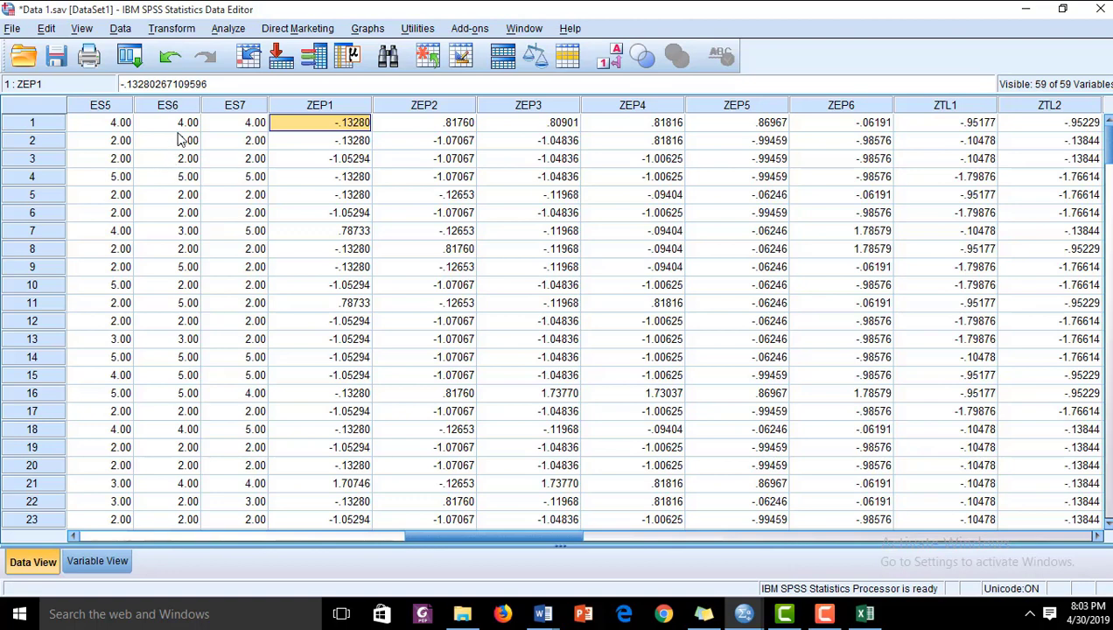
# Reopen the Descriptives dialog and turn off saving standardized values as variables
pyautogui.click(130, 57)
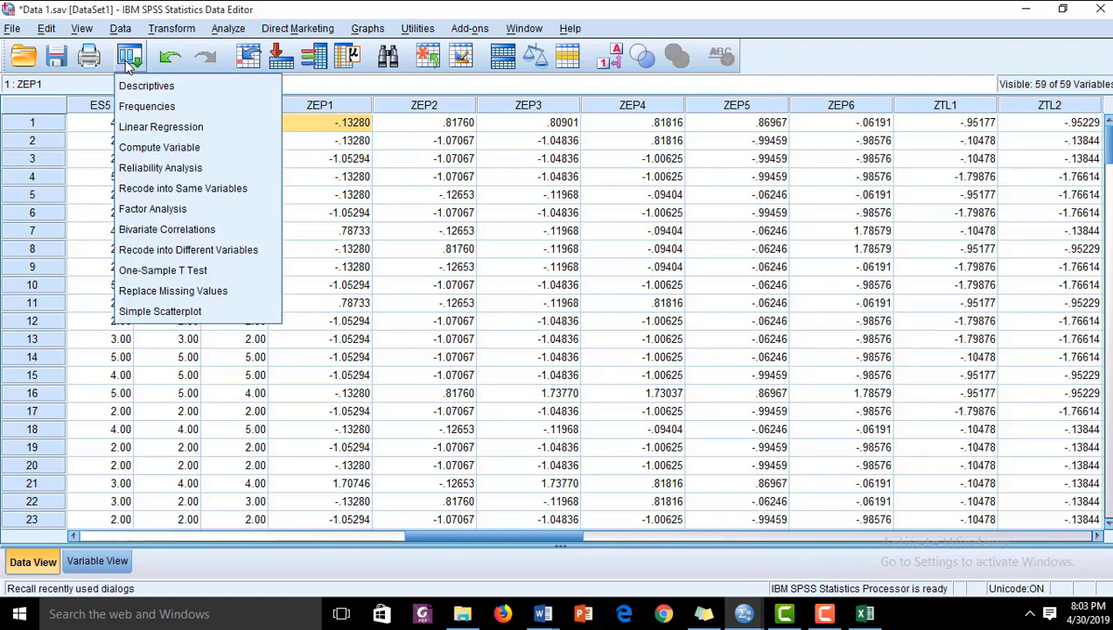
pyautogui.click(134, 88)
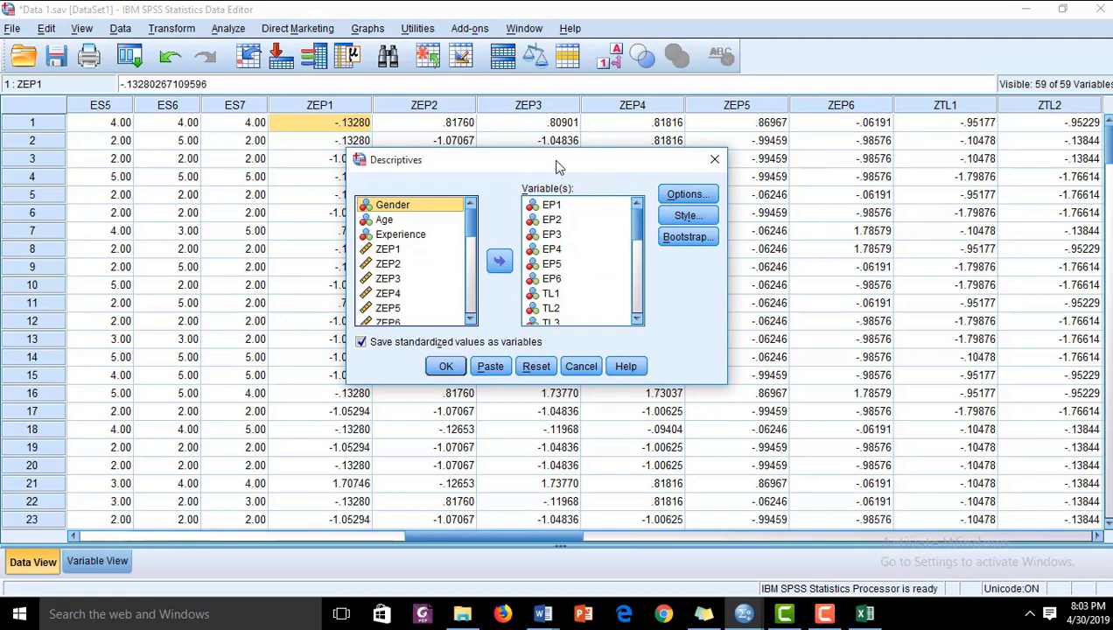
pyautogui.moveTo(558, 167); pyautogui.dragTo(543, 147)
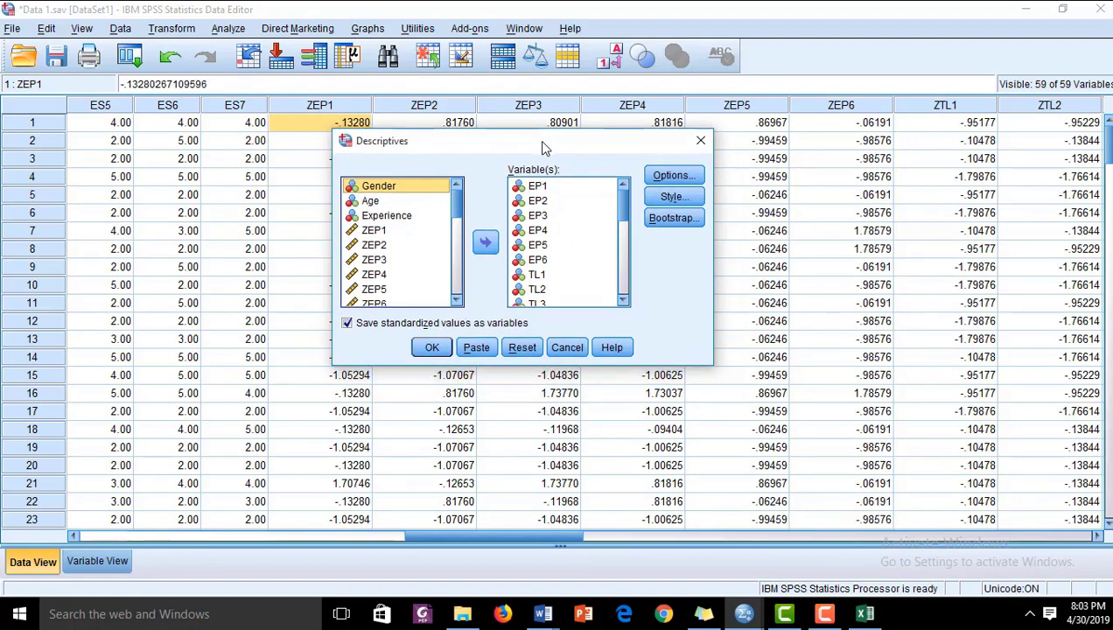
pyautogui.click(376, 324)
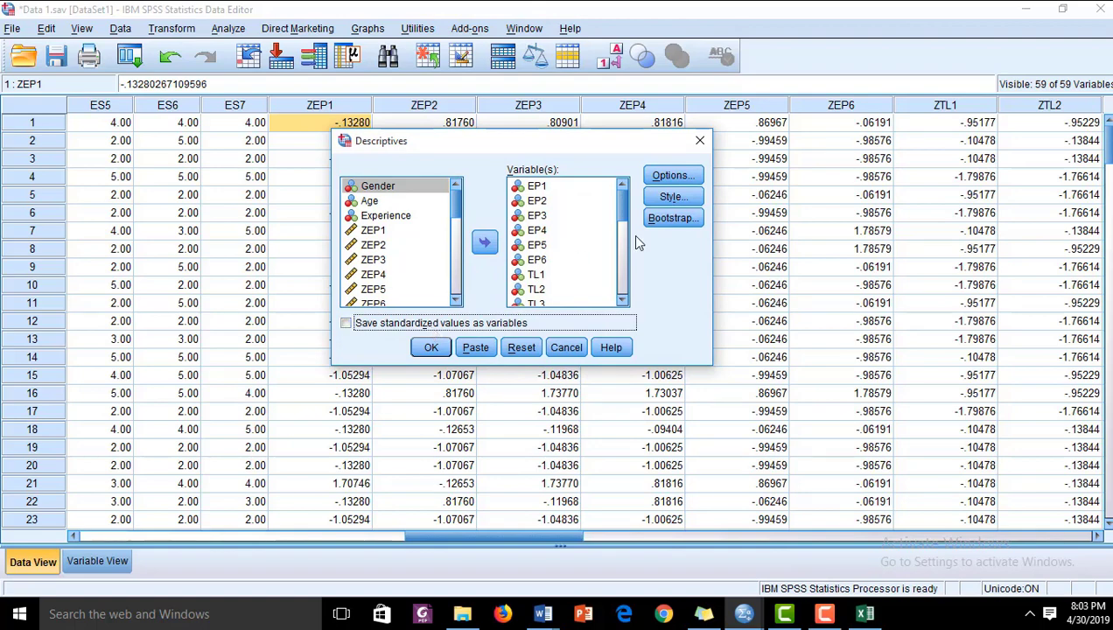
# Set the Descriptives statistics to minimum and maximum only, without kurtosis and skewness, and run the analysis
pyautogui.click(673, 175)
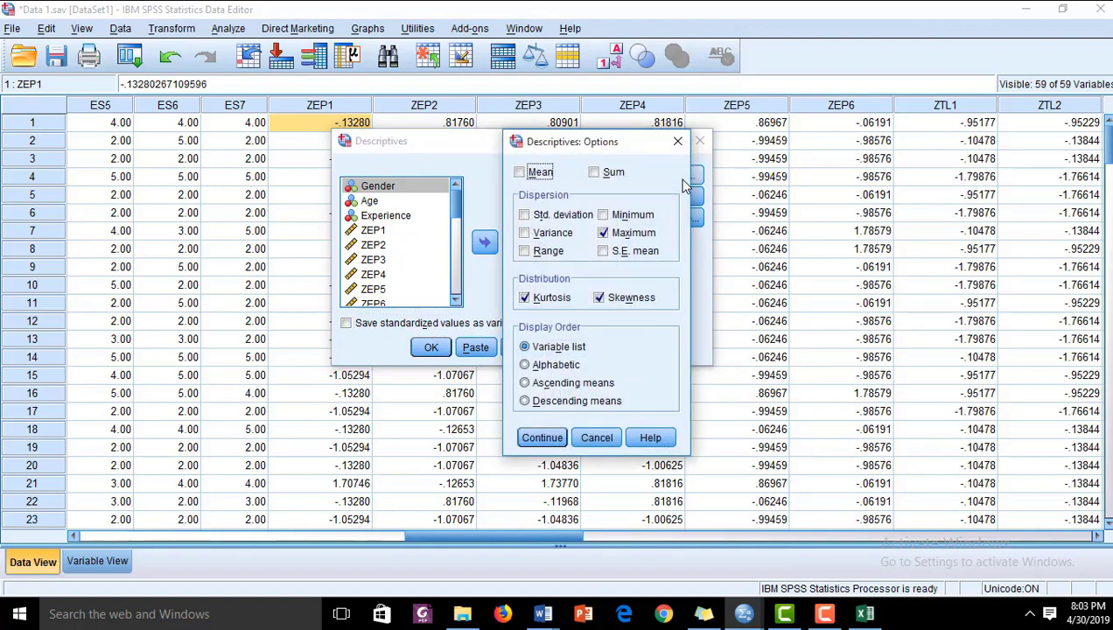
pyautogui.click(603, 214)
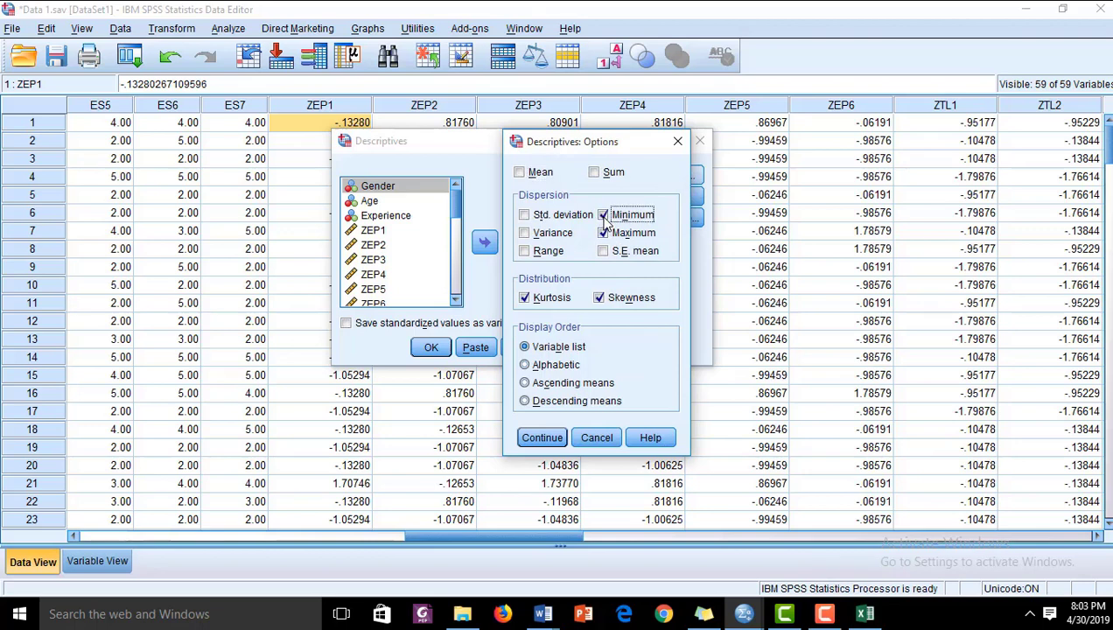
pyautogui.click(603, 233)
pyautogui.click(545, 297)
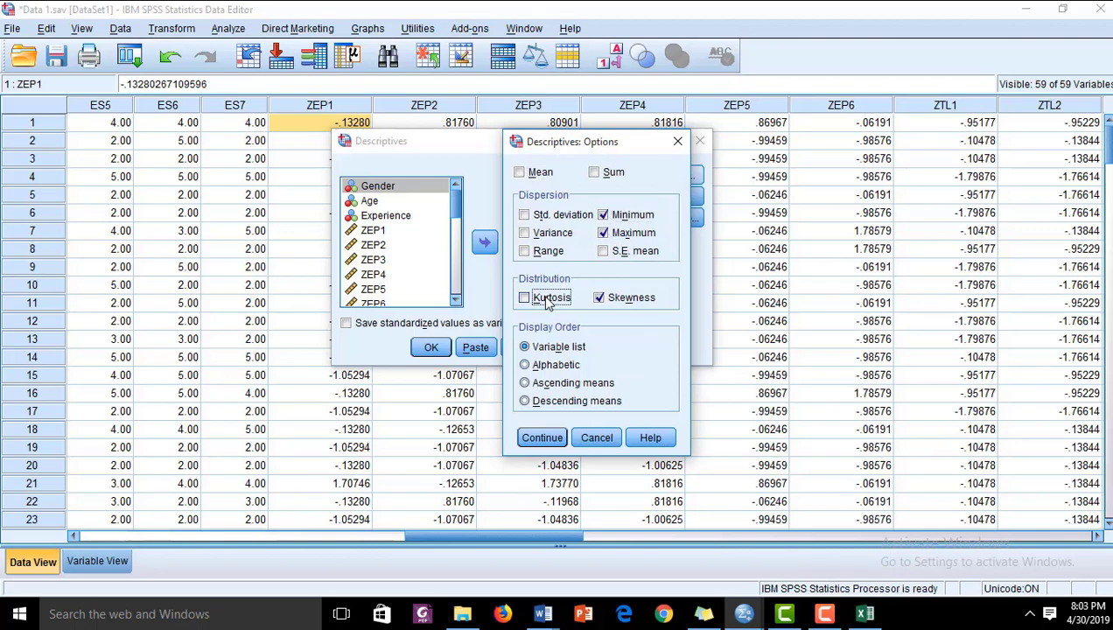
pyautogui.click(606, 299)
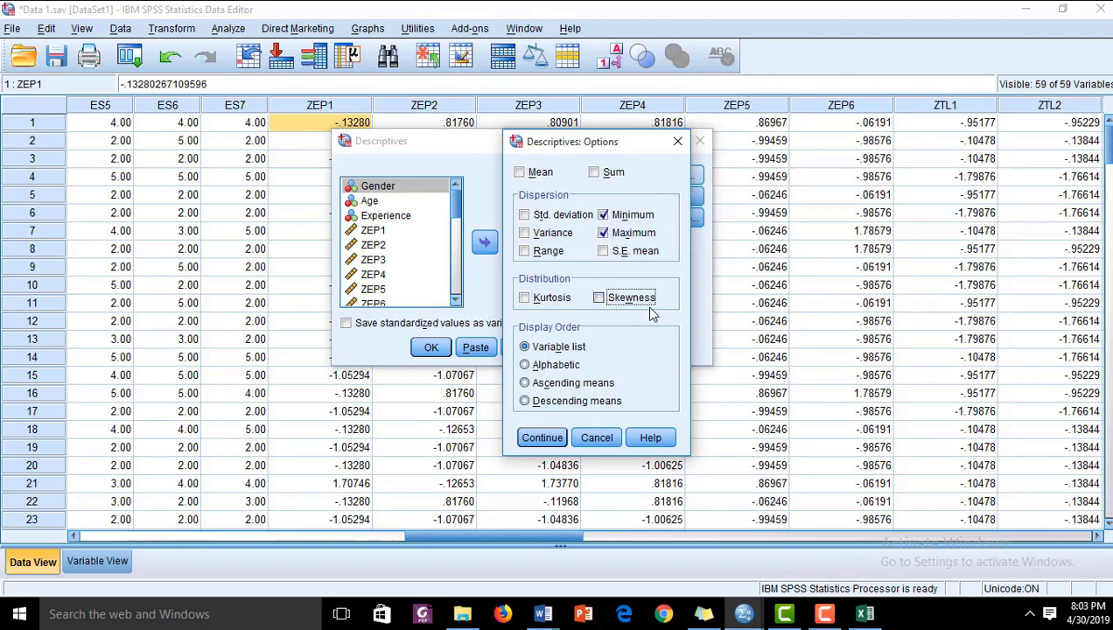
pyautogui.click(540, 438)
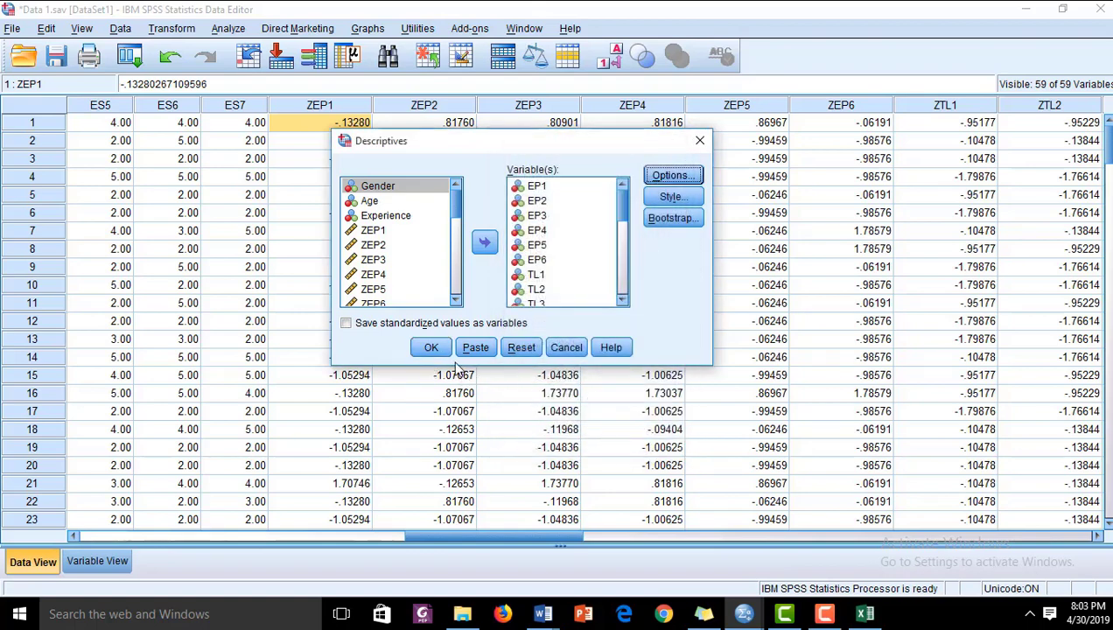
pyautogui.click(431, 347)
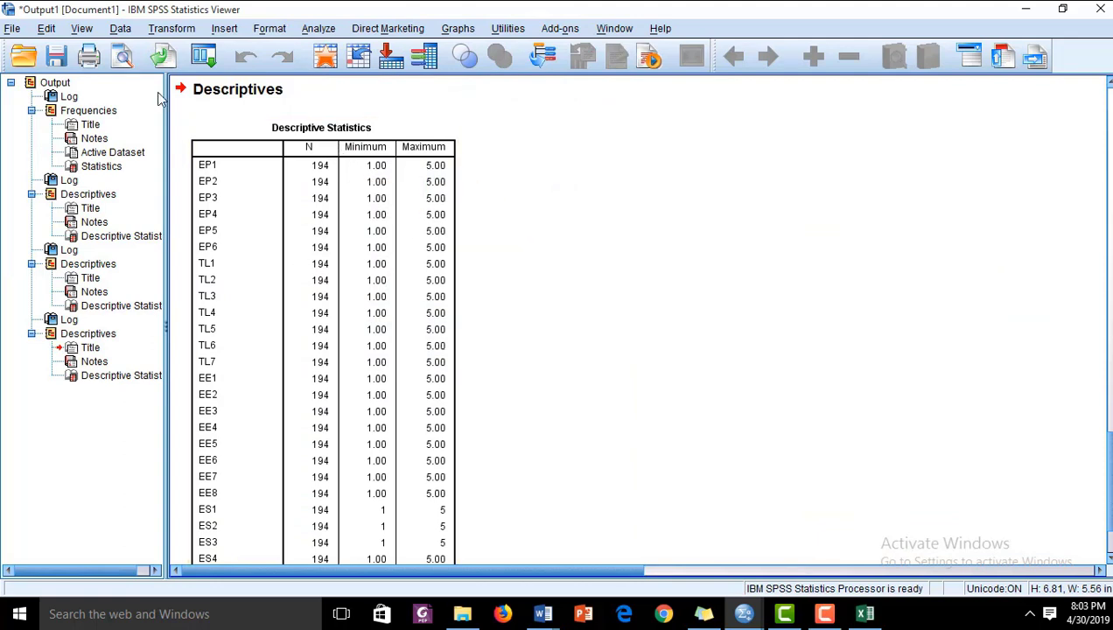
# Reopen the Descriptives dialog and remove all the original scale items, EP1 through ES7, from the analysis variables
pyautogui.click(203, 56)
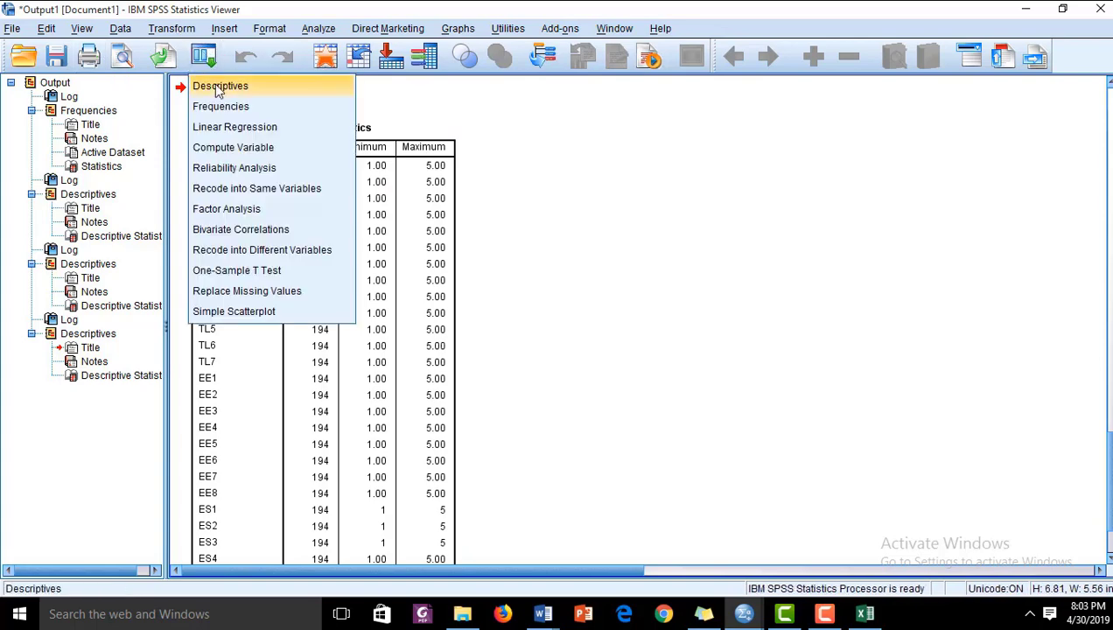
pyautogui.click(220, 87)
pyautogui.click(528, 187)
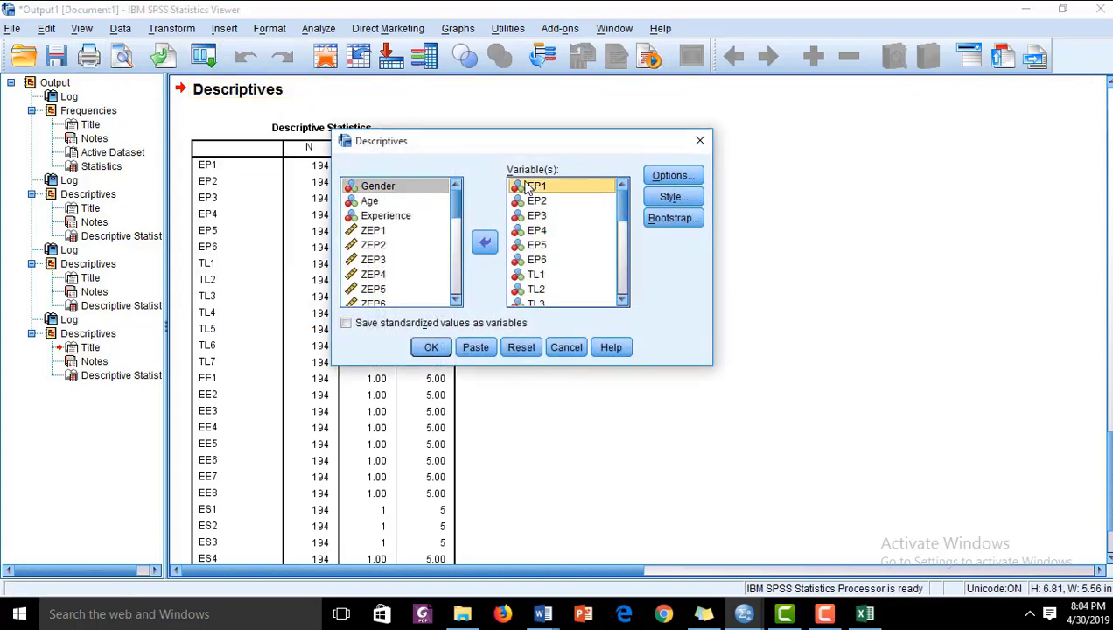
pyautogui.hotkey('shift', 'Down')
pyautogui.hotkey('shift', 'Down')
pyautogui.hotkey('shift', 'Down')
pyautogui.hotkey('shift', 'Down')
pyautogui.hotkey('shift', 'Down')
pyautogui.hotkey('shift', 'Down')
pyautogui.hotkey('shift', 'Down')
pyautogui.hotkey('shift', 'Down')
pyautogui.hotkey('shift', 'Down')
pyautogui.hotkey('shift', 'Down')
pyautogui.hotkey('shift', 'Down')
pyautogui.hotkey('shift', 'Down')
pyautogui.hotkey('shift', 'Down')
pyautogui.hotkey('shift', 'Down')
pyautogui.hotkey('shift', 'Down')
pyautogui.hotkey('shift', 'Down')
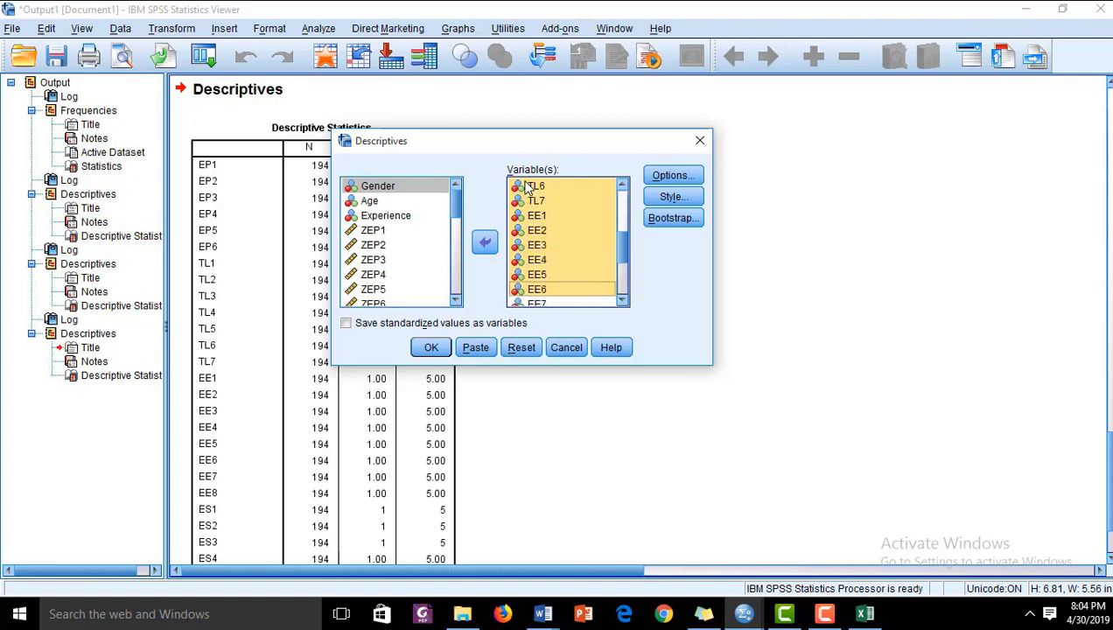
pyautogui.hotkey('shift', 'Down')
pyautogui.hotkey('shift', 'Down')
pyautogui.hotkey('shift', 'Down')
pyautogui.hotkey('shift', 'Down')
pyautogui.hotkey('shift', 'Down')
pyautogui.hotkey('shift', 'Down')
pyautogui.hotkey('shift', 'Down')
pyautogui.hotkey('shift', 'Down')
pyautogui.hotkey('shift', 'Down')
pyautogui.hotkey('shift', 'Down')
pyautogui.hotkey('shift', 'Down')
pyautogui.click(484, 241)
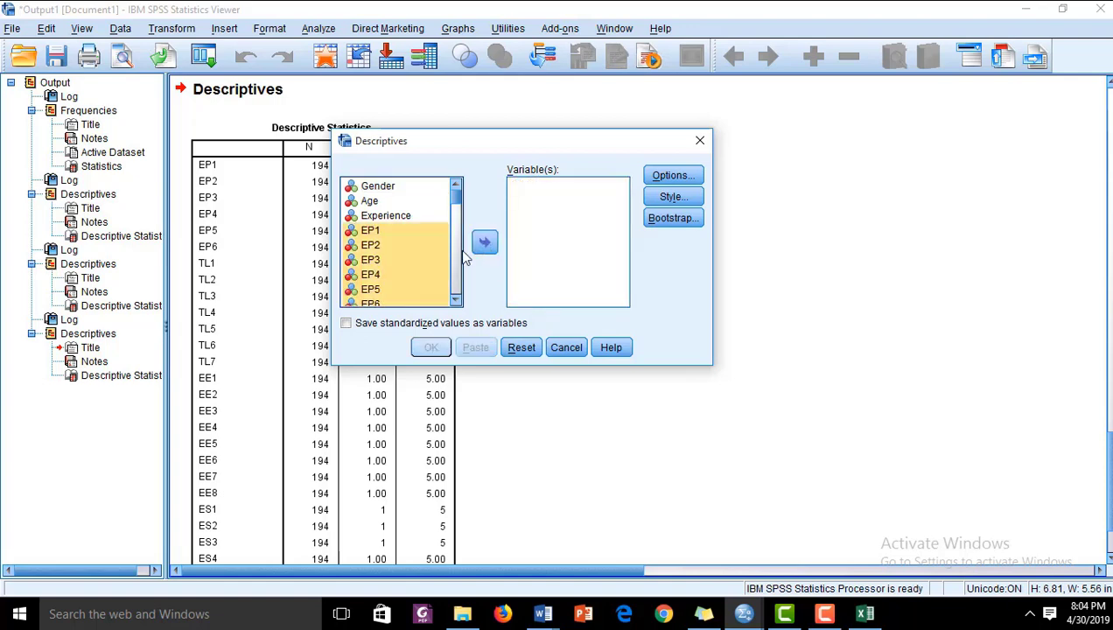
# Add the standardized variables ZEP1 through ZES7 to the Descriptives variables and run the analysis
pyautogui.click(455, 300)
pyautogui.moveTo(455, 301); pyautogui.dragTo(455, 300)
pyautogui.click(371, 202)
pyautogui.hotkey('shift', 'Down')
pyautogui.hotkey('shift', 'Down')
pyautogui.hotkey('shift', 'Down')
pyautogui.hotkey('shift', 'Down')
pyautogui.hotkey('shift', 'Down')
pyautogui.hotkey('shift', 'Down')
pyautogui.hotkey('shift', 'Down')
pyautogui.hotkey('shift', 'Down')
pyautogui.hotkey('shift', 'Down')
pyautogui.hotkey('shift', 'Down')
pyautogui.hotkey('shift', 'Down')
pyautogui.hotkey('shift', 'Down')
pyautogui.hotkey('shift', 'Down')
pyautogui.hotkey('shift', 'Down')
pyautogui.hotkey('shift', 'Down')
pyautogui.hotkey('shift', 'Down')
pyautogui.hotkey('shift', 'Down')
pyautogui.hotkey('shift', 'Down')
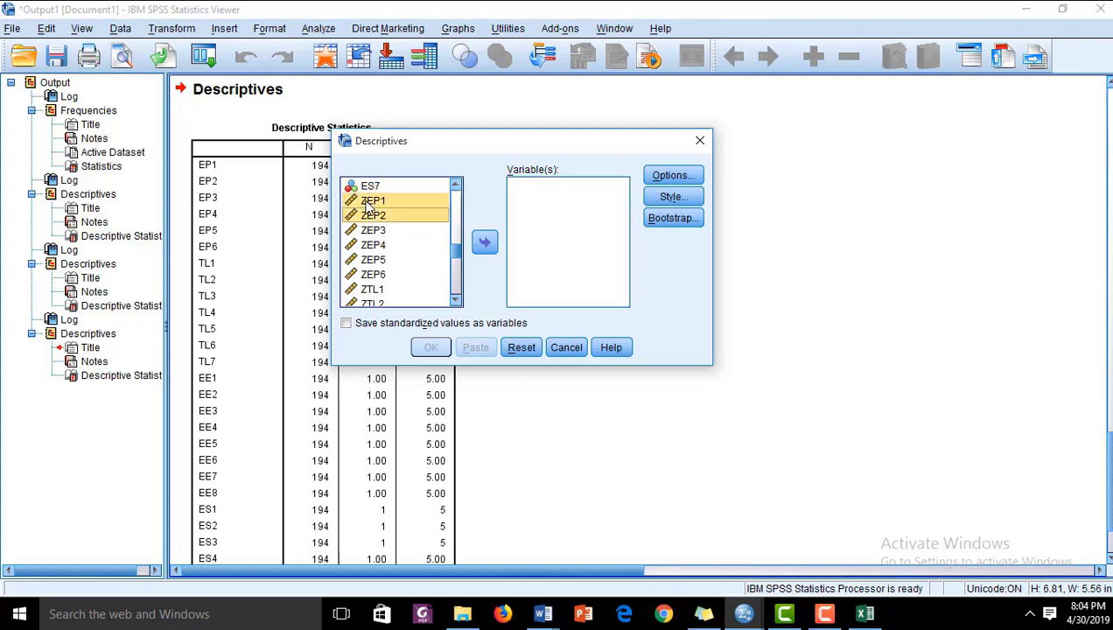
pyautogui.hotkey('shift', 'Down')
pyautogui.hotkey('shift', 'Down')
pyautogui.hotkey('shift', 'Down')
pyautogui.hotkey('shift', 'Down')
pyautogui.hotkey('shift', 'Down')
pyautogui.hotkey('shift', 'Down')
pyautogui.hotkey('shift', 'Down')
pyautogui.hotkey('shift', 'Down')
pyautogui.hotkey('shift', 'Down')
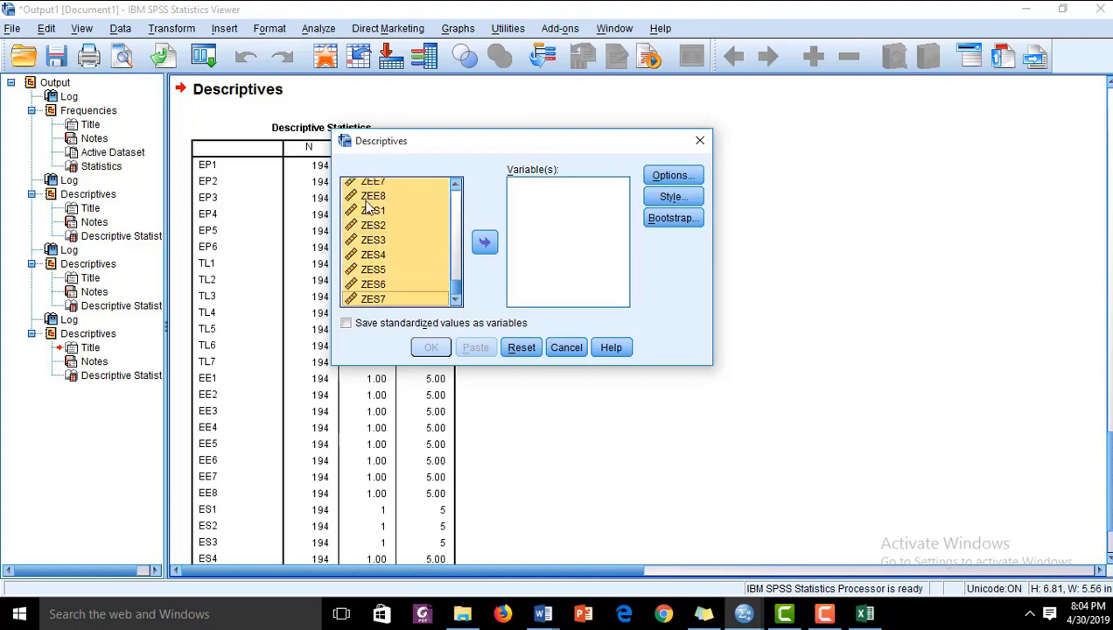
pyautogui.click(485, 242)
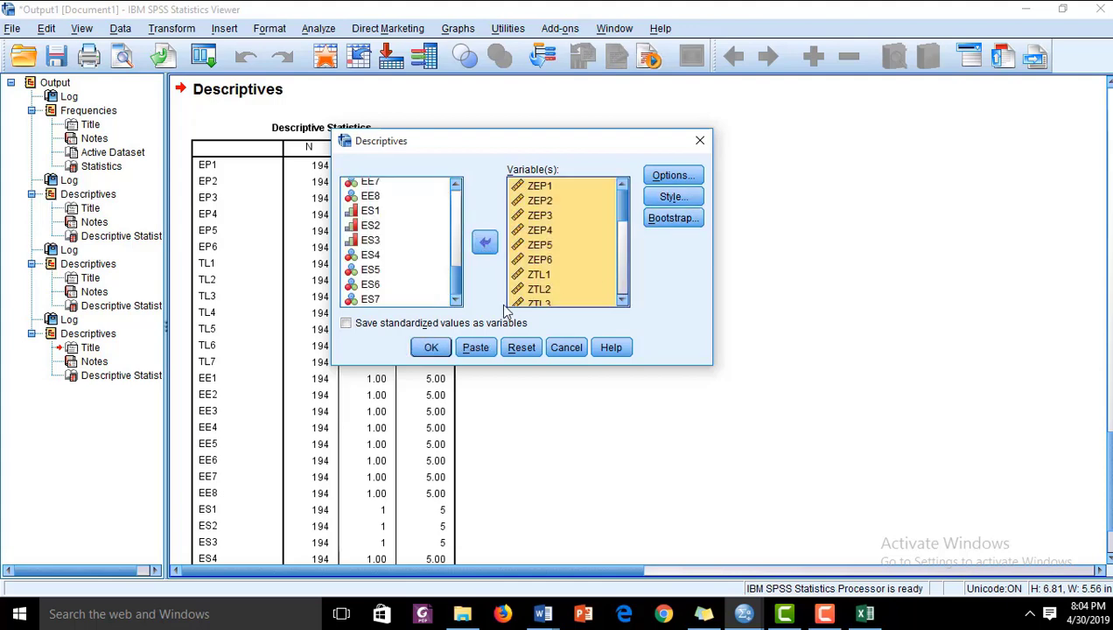
pyautogui.click(441, 349)
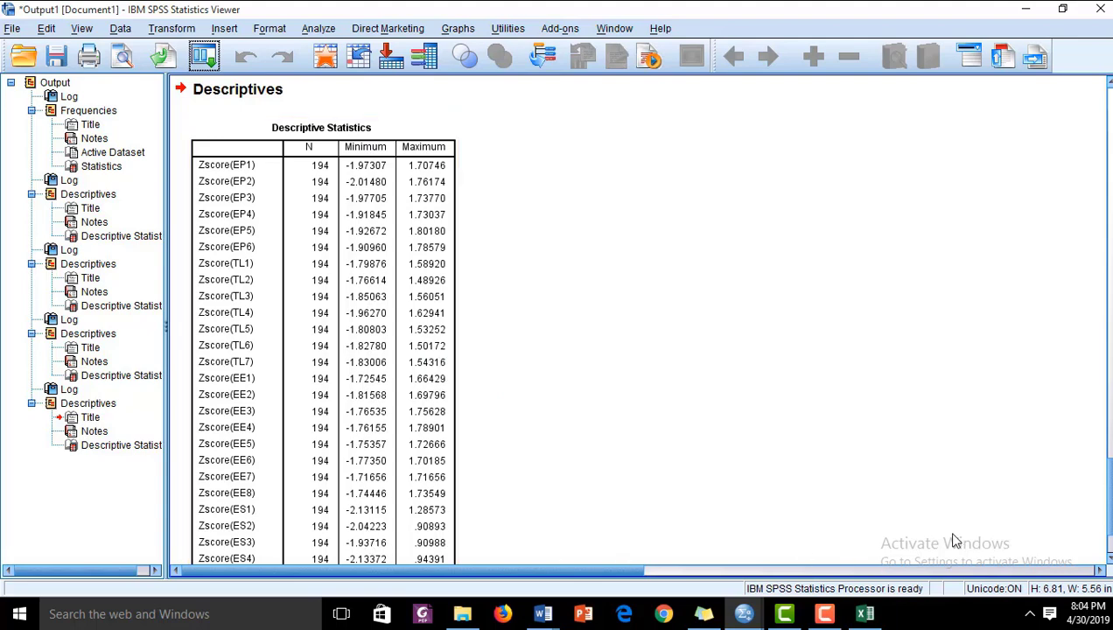
# Examine the minimum and maximum Z-scores of every item in the new Descriptive Statistics table for outliers
pyautogui.click(1108, 559)
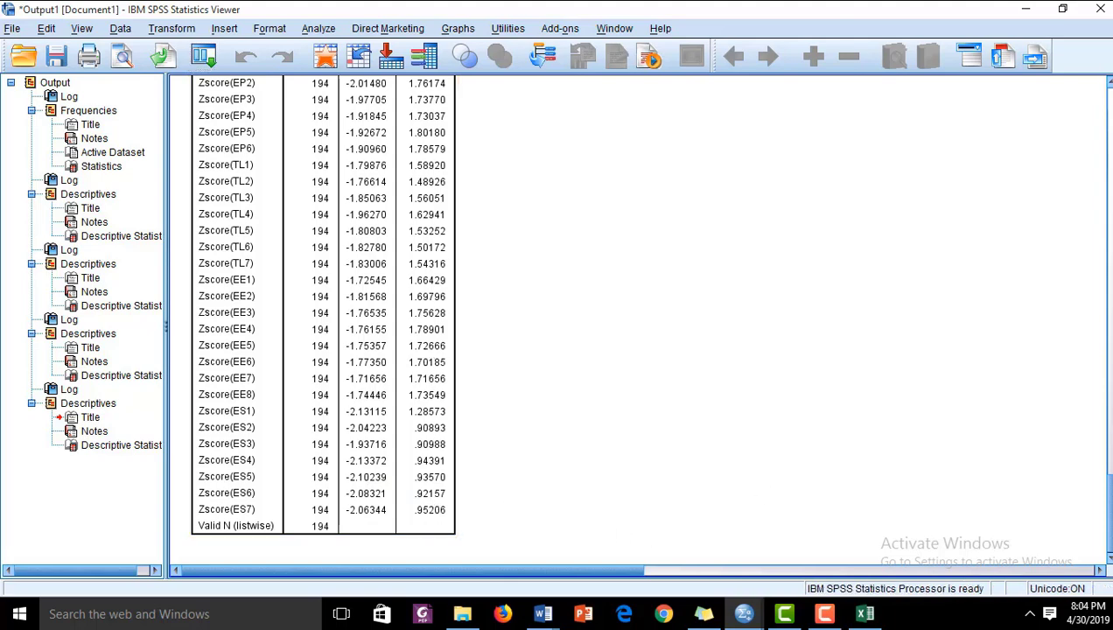
pyautogui.scroll(5, 621, 319)
pyautogui.scroll(-2, 621, 319)
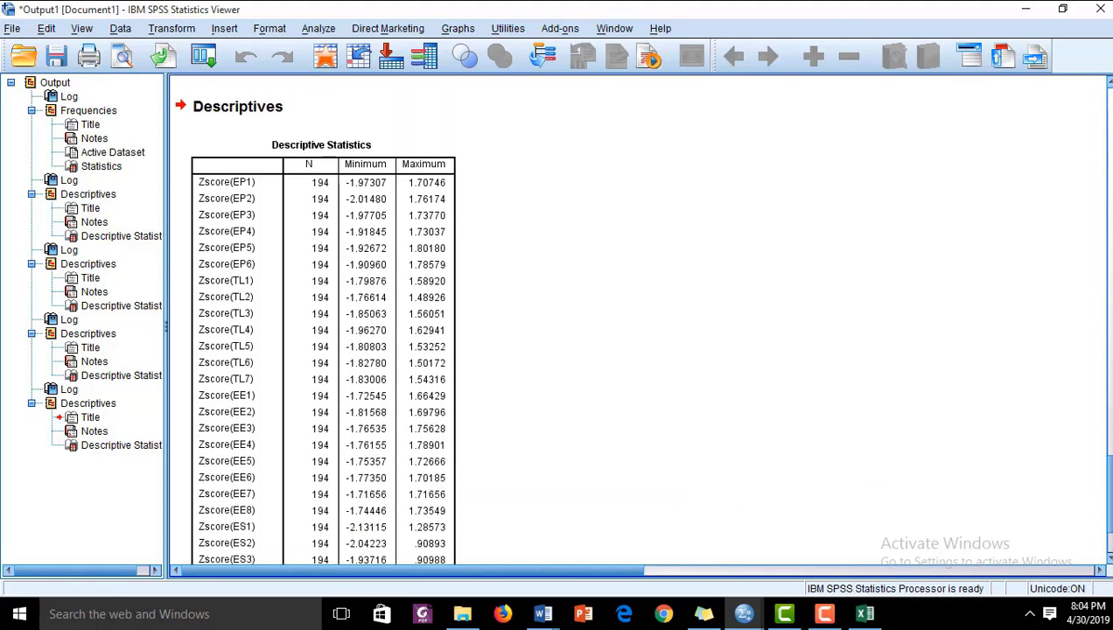
pyautogui.scroll(-1, 621, 319)
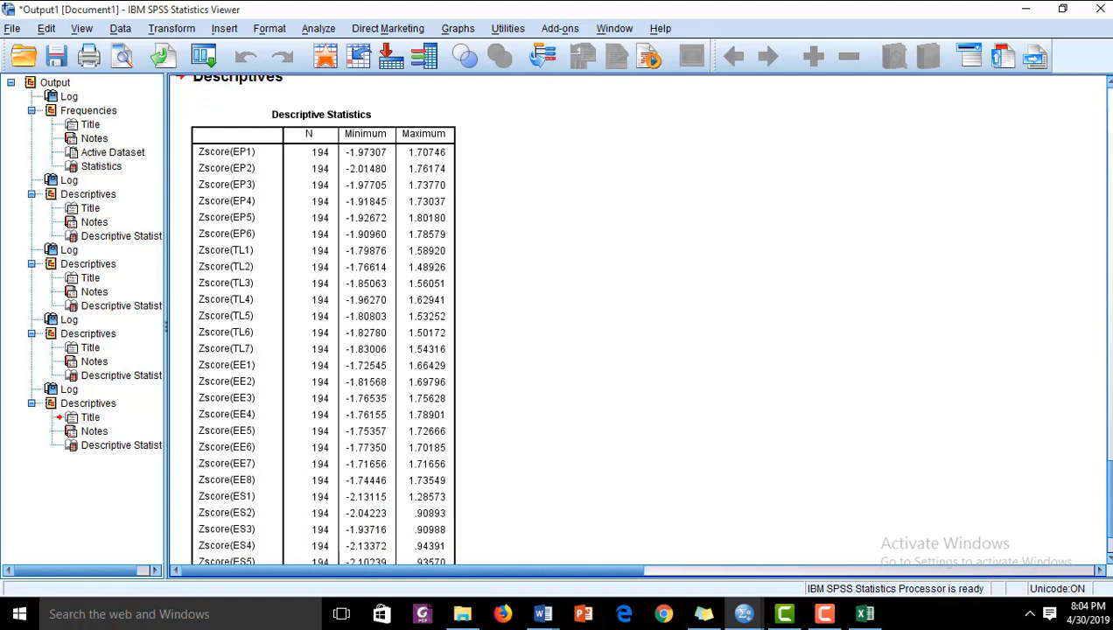
pyautogui.scroll(-3, 322, 319)
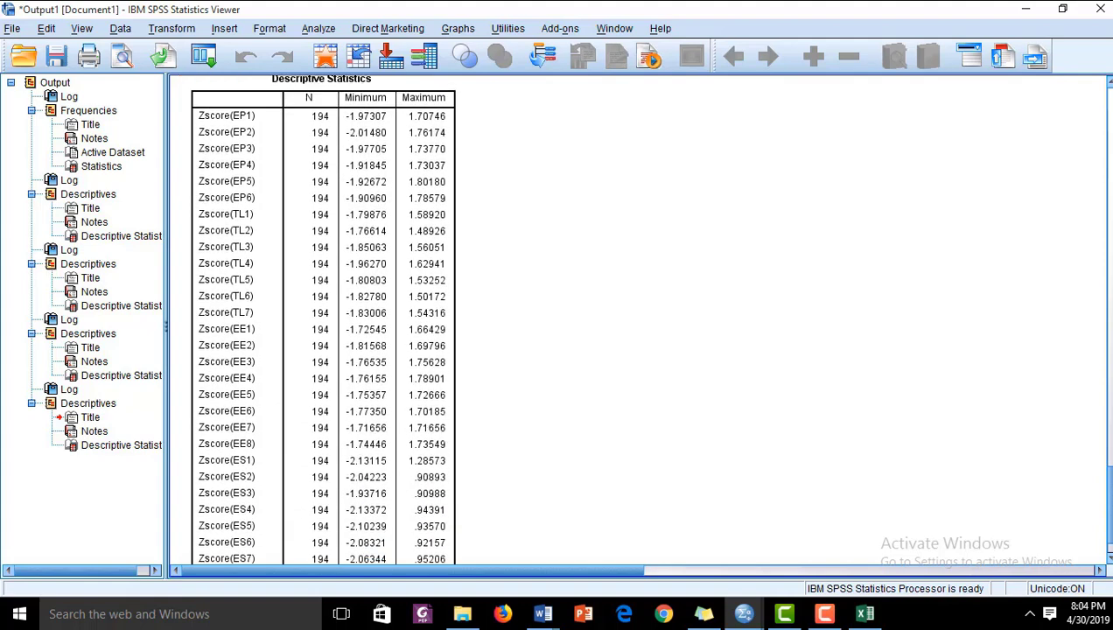
pyautogui.scroll(1, 322, 317)
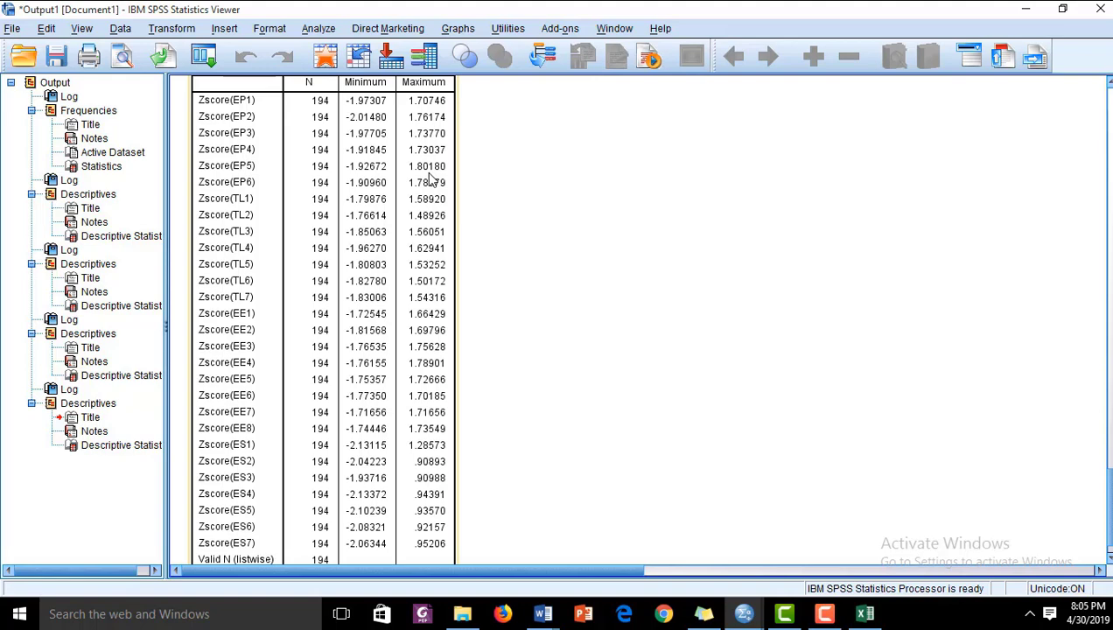
pyautogui.click(744, 615)
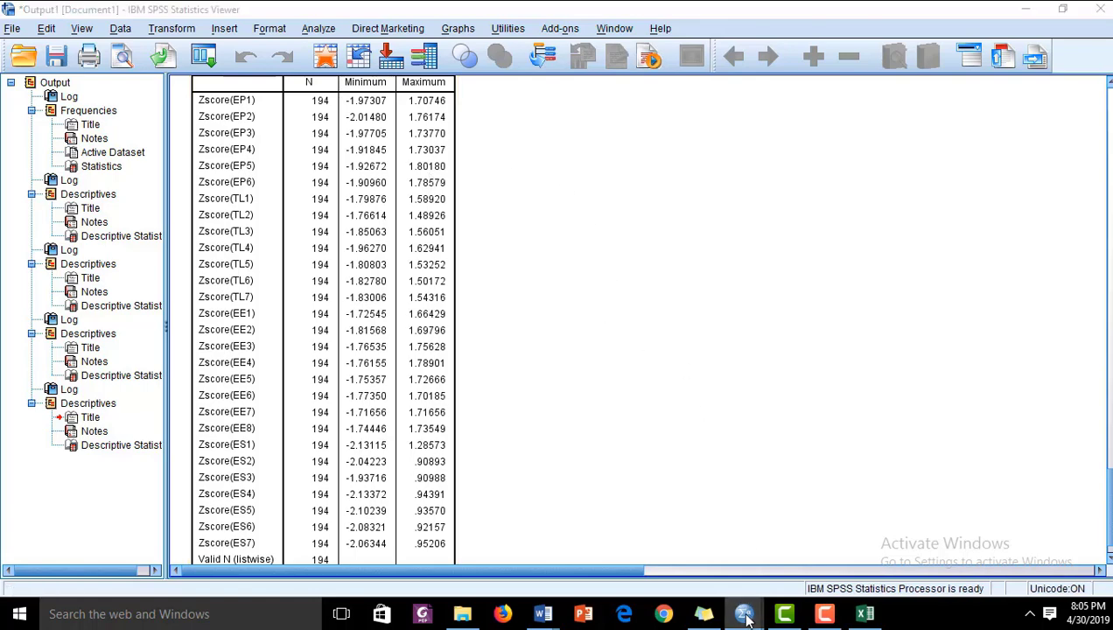